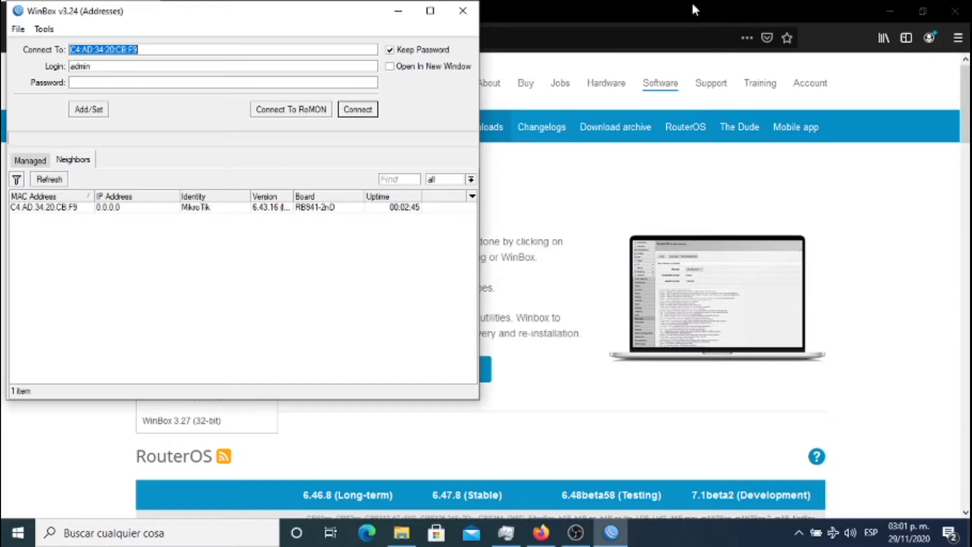
View the MikroTik download page, return to WinBox and connect to the discovered RB941-2nD router as admin.
left_click(693, 5)
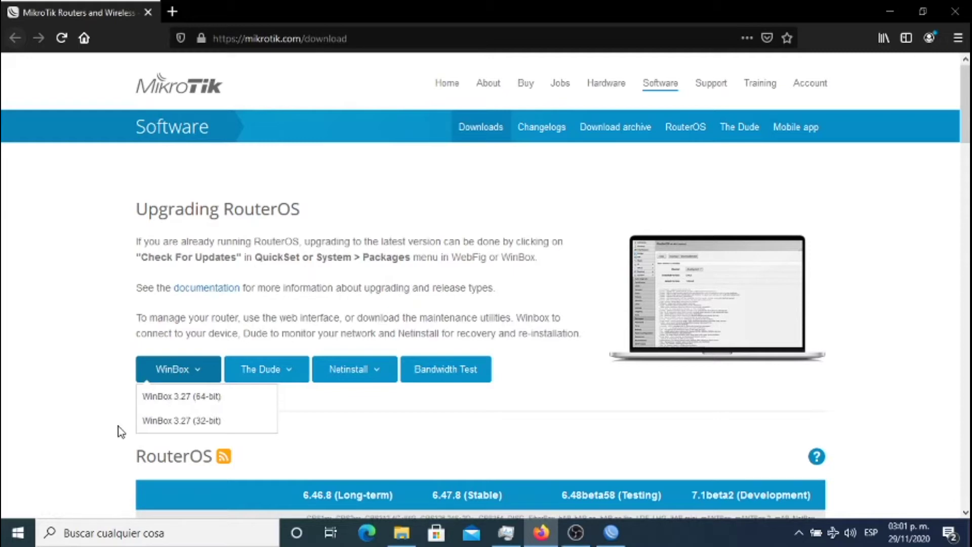
left_click(118, 340)
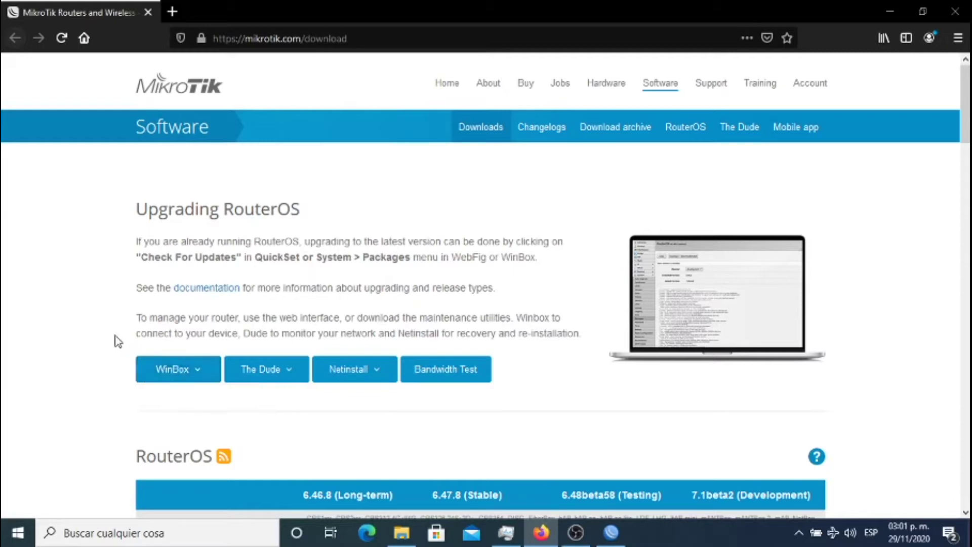
left_click(607, 531)
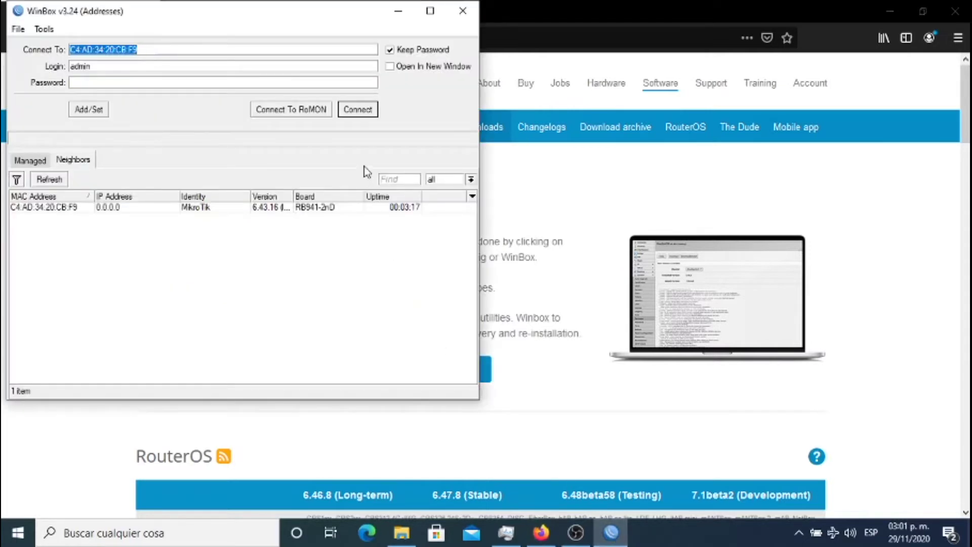
left_click(359, 110)
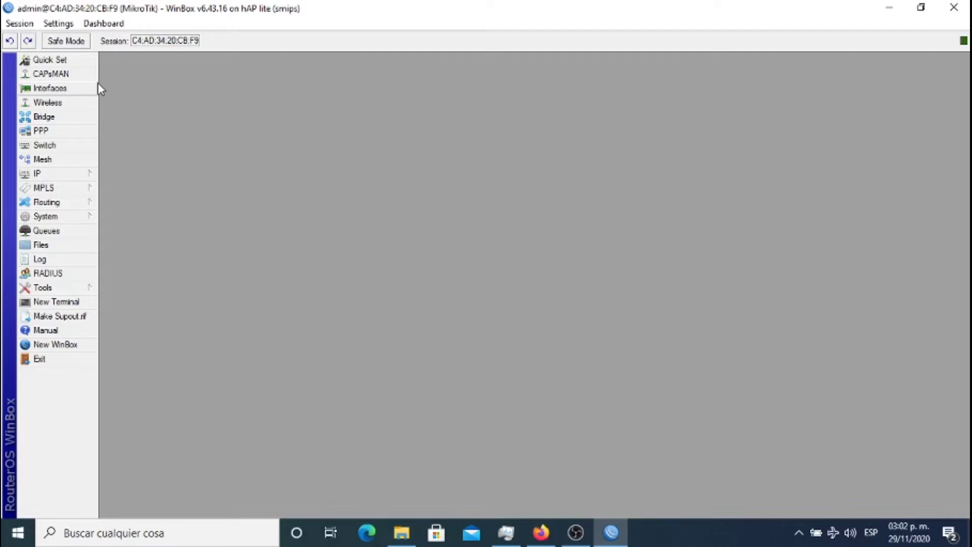
Reset the router's configuration with No Default Configuration and Do Not Backup enabled, then reconnect once it has rebooted.
left_click(71, 217)
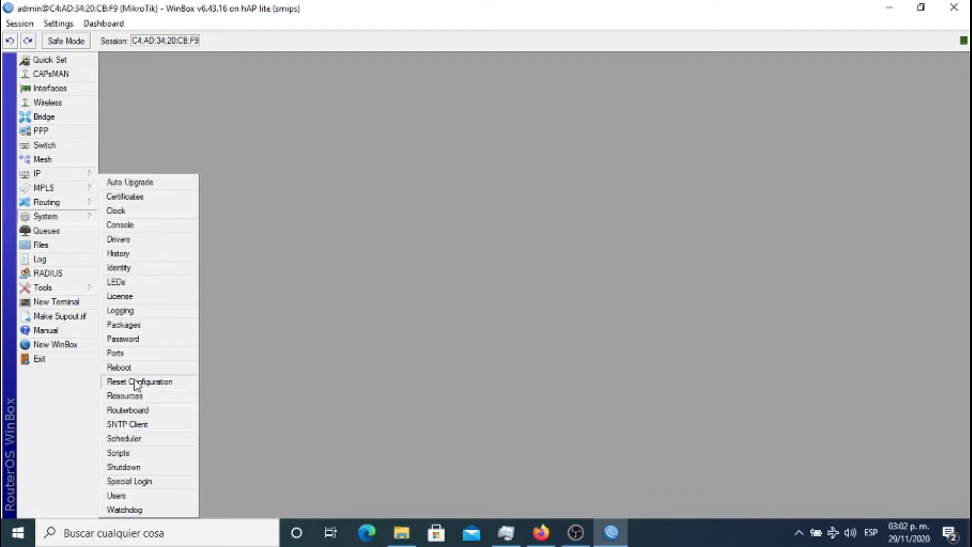
left_click(153, 381)
left_click(468, 292)
left_click(468, 308)
left_click(652, 258)
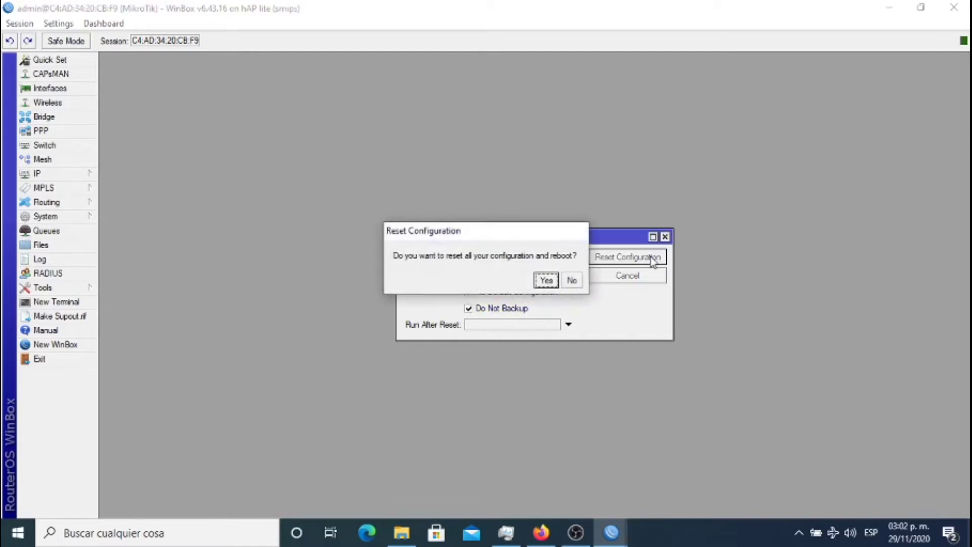
left_click(547, 280)
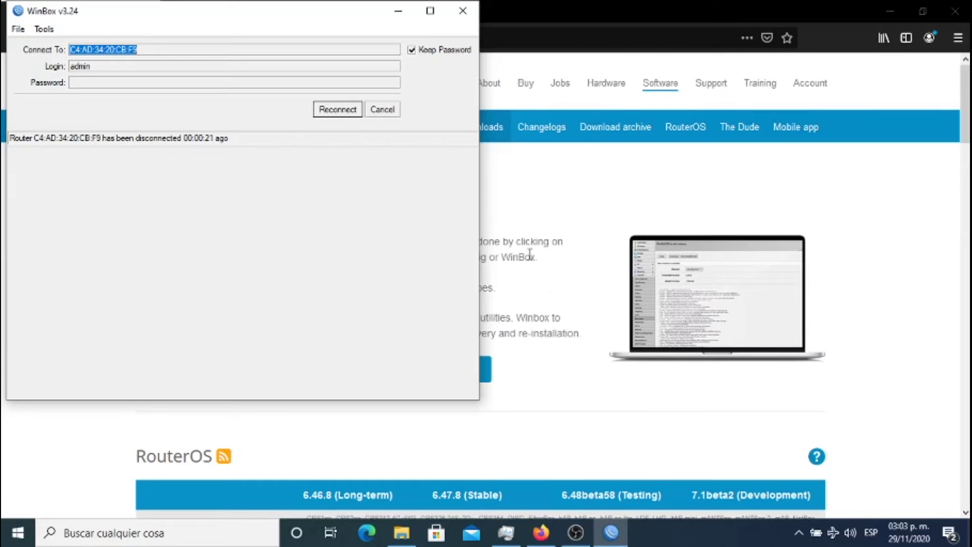
left_click(339, 116)
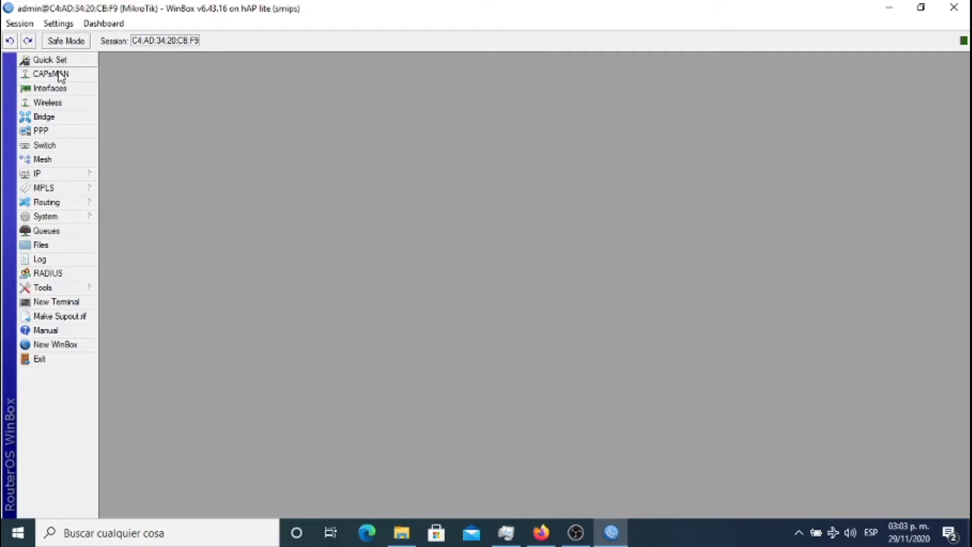
Rename the ether1 interface as wan.
left_click(60, 88)
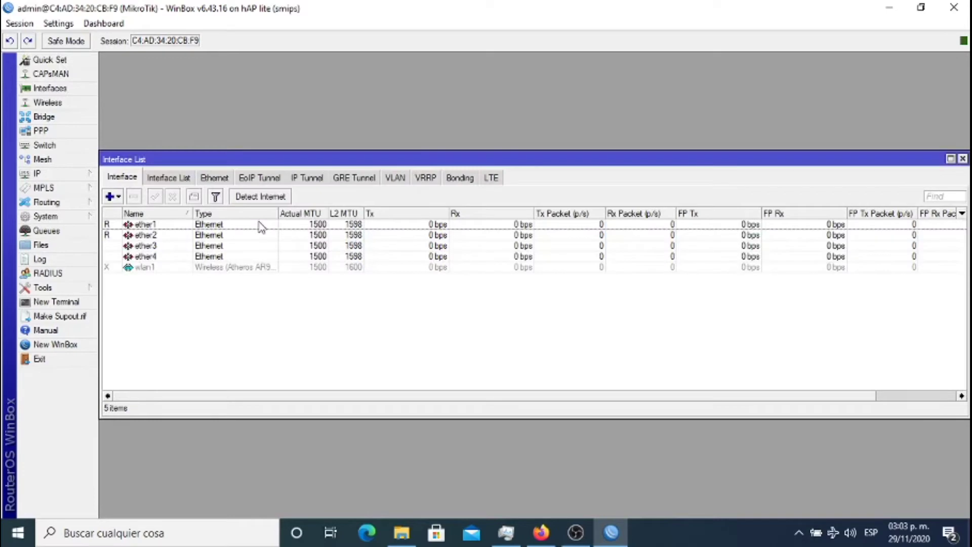
double_click(240, 227)
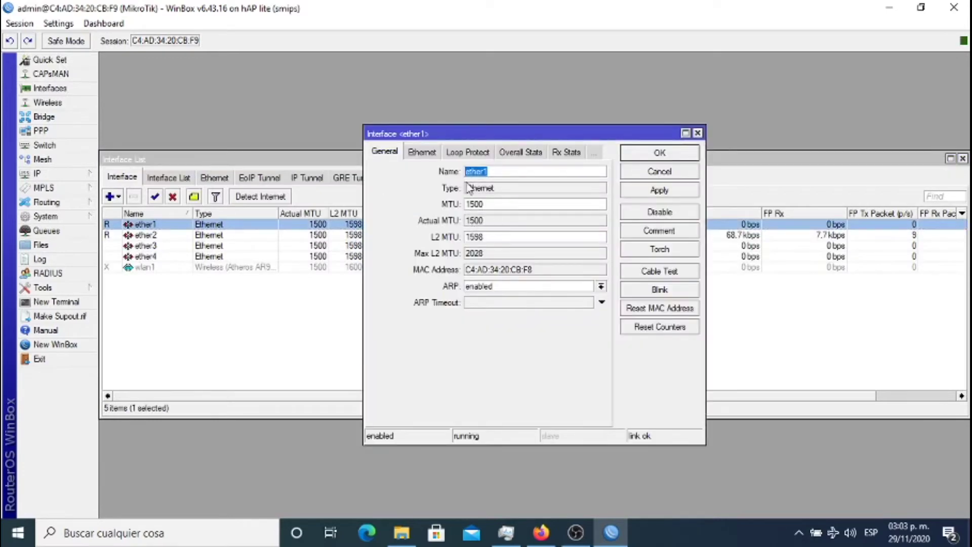
type("wan")
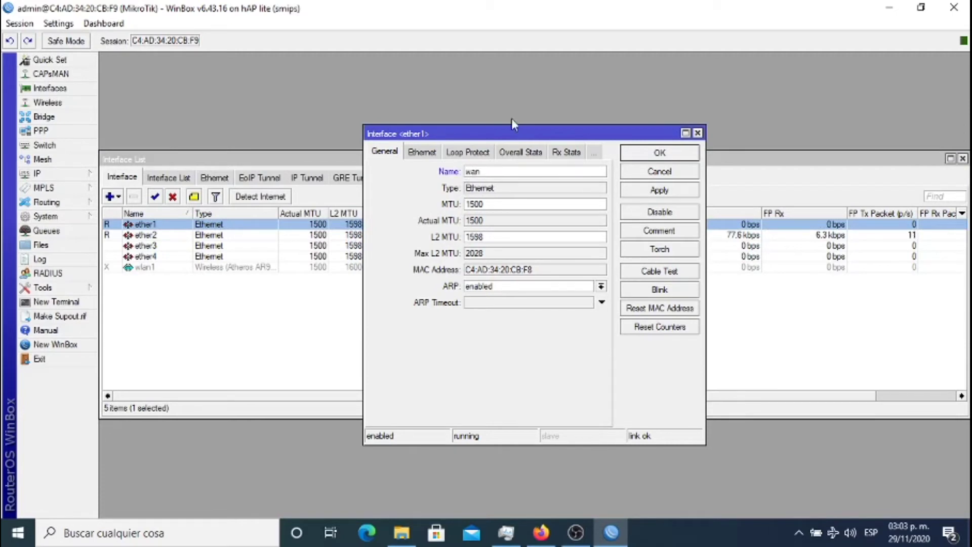
left_click(670, 151)
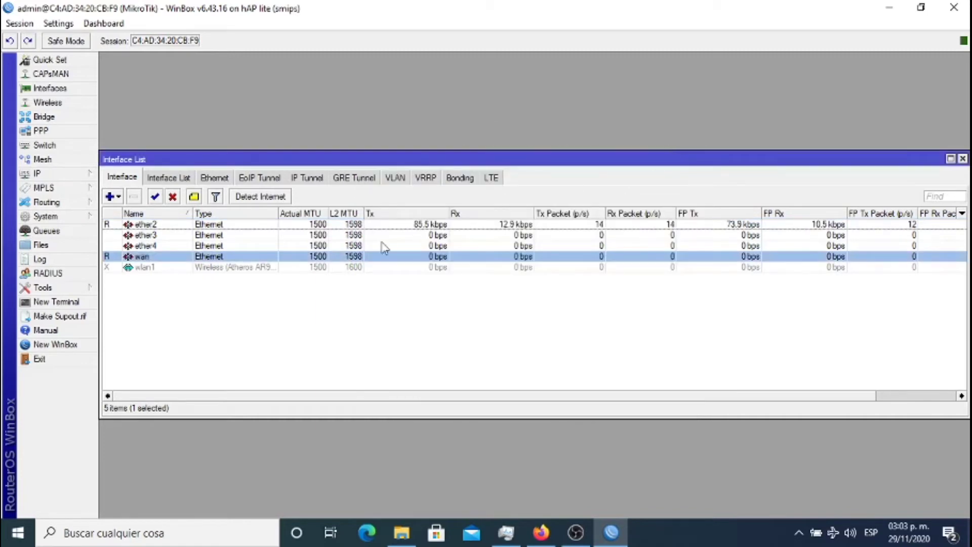
Rename the ether2 interface as puerto2 and the ether4 interface as puerto4.
double_click(253, 225)
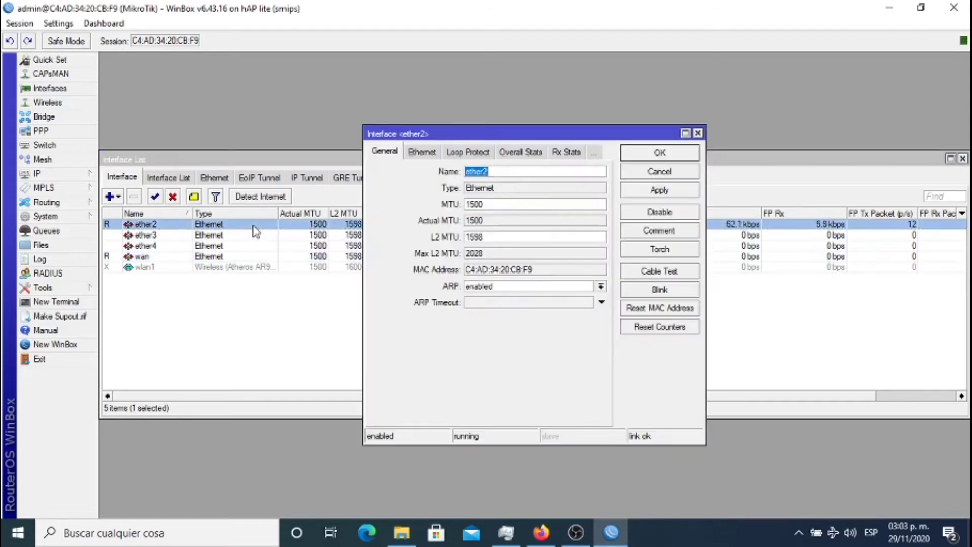
type("puerto2")
left_click(663, 152)
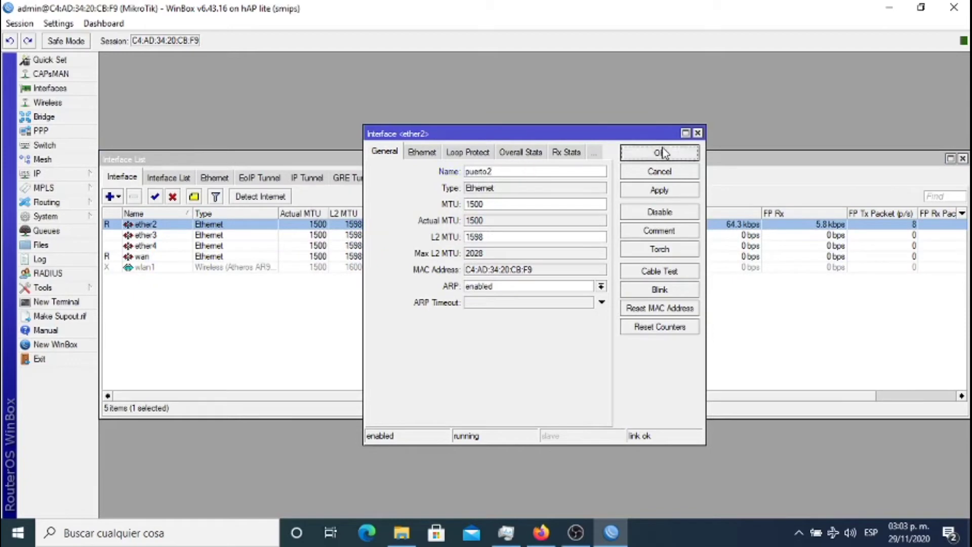
double_click(268, 236)
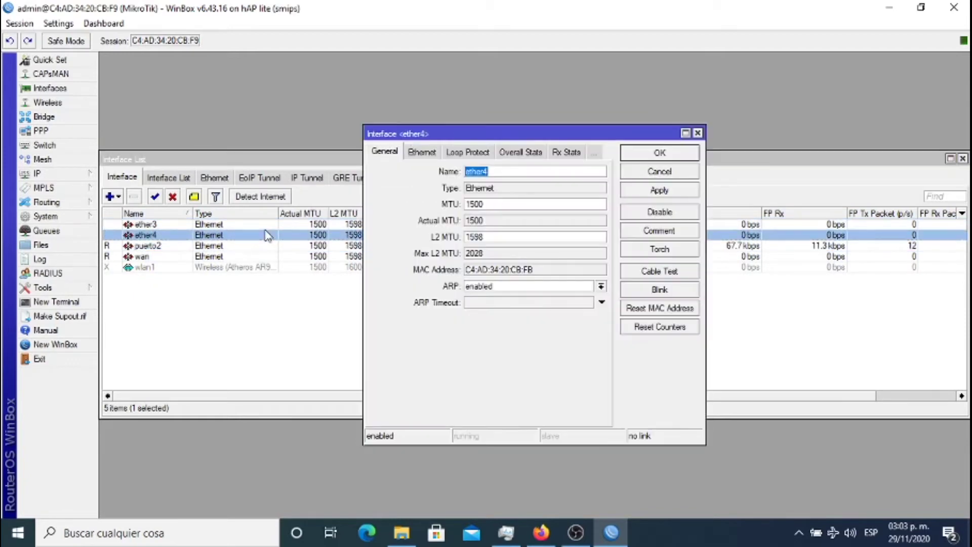
type("puerto4")
left_click(660, 153)
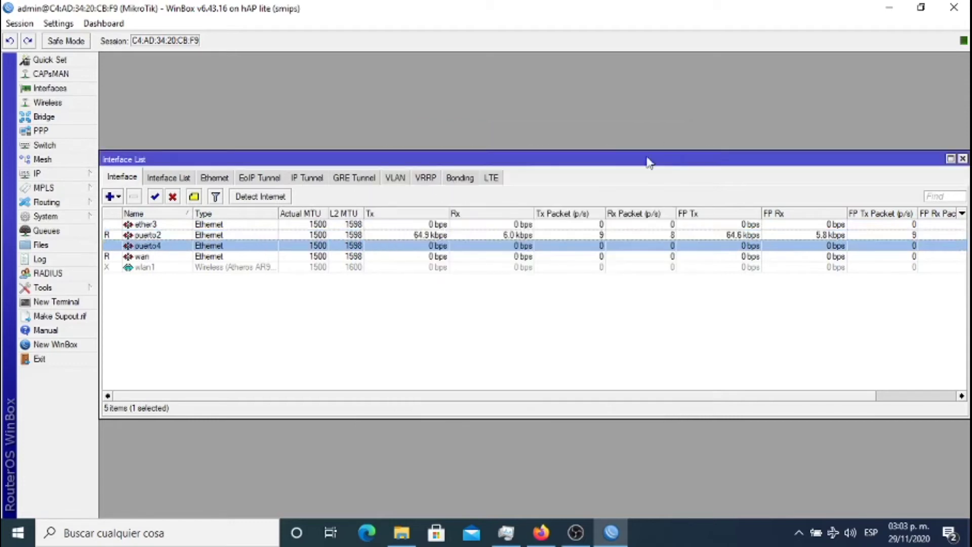
Rename the ether3 interface as puerto3 and close the interface list.
double_click(238, 225)
type("puert")
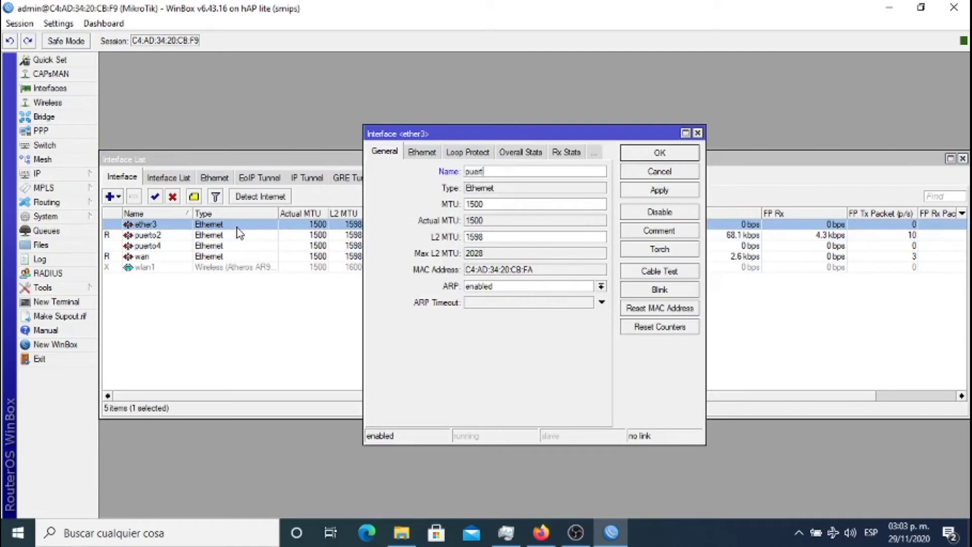
type("o3")
left_click(652, 156)
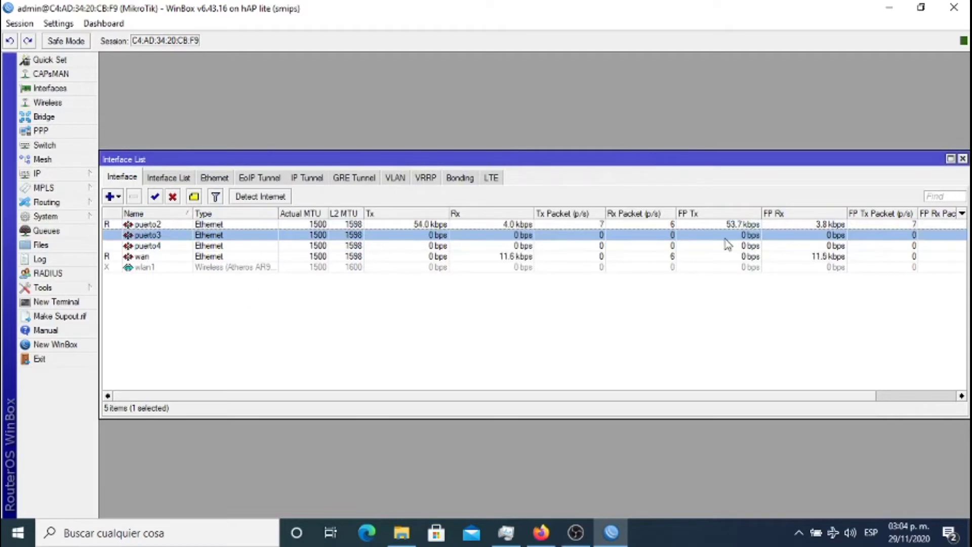
left_click(962, 158)
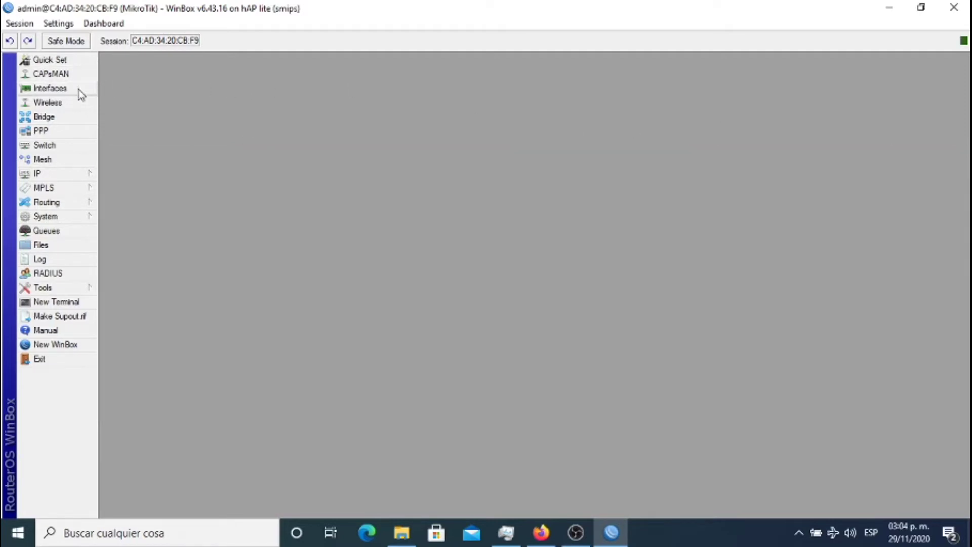
Create a new bridge interface named LAN1 and close the bridge list.
left_click(44, 116)
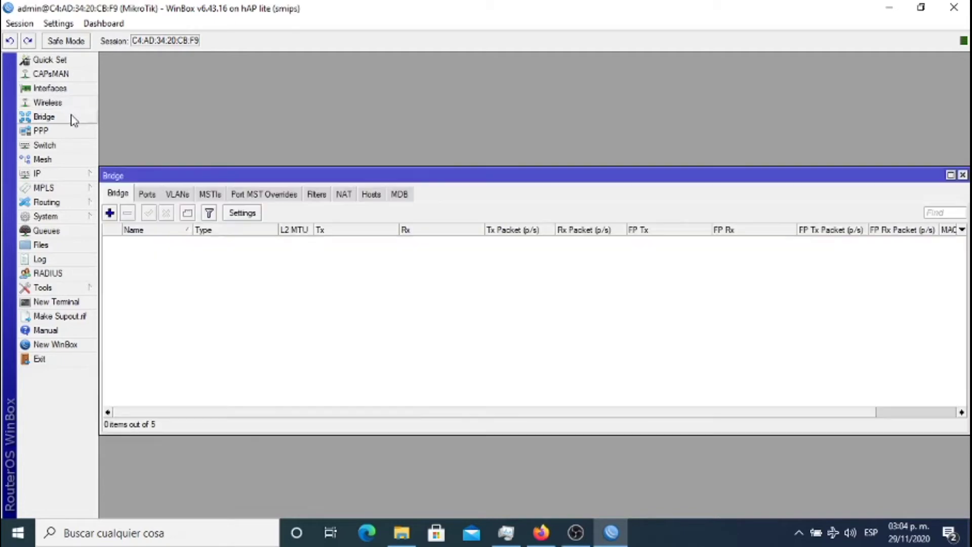
left_click(110, 213)
type("LAN1")
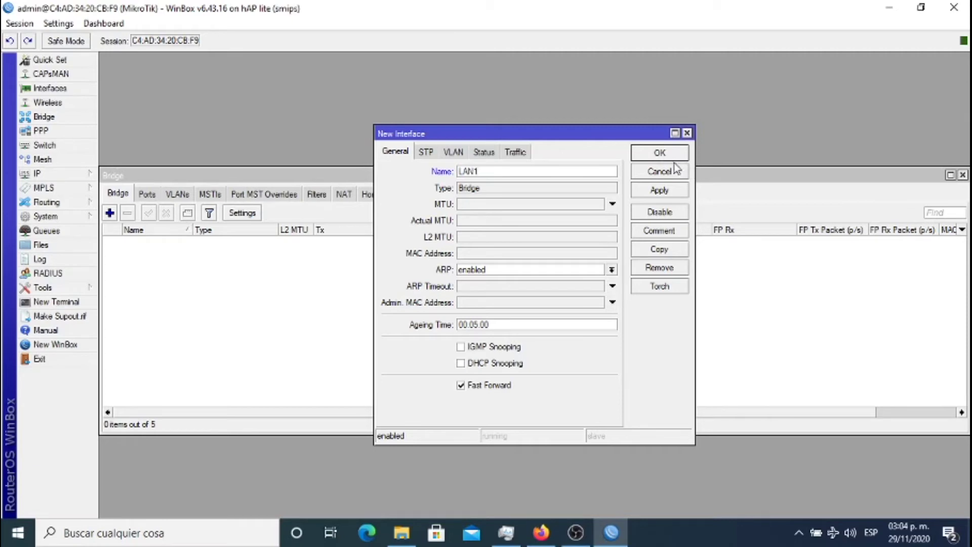
left_click(671, 158)
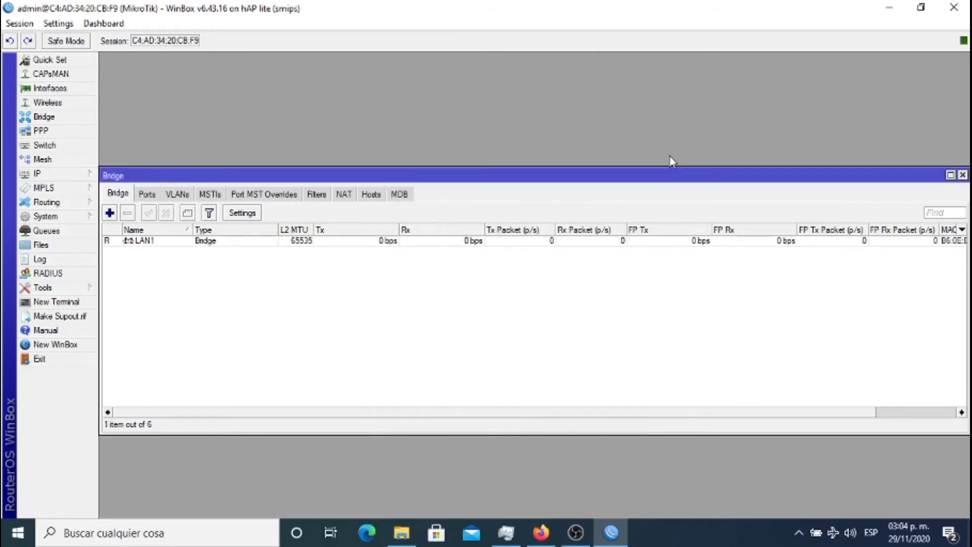
left_click(962, 175)
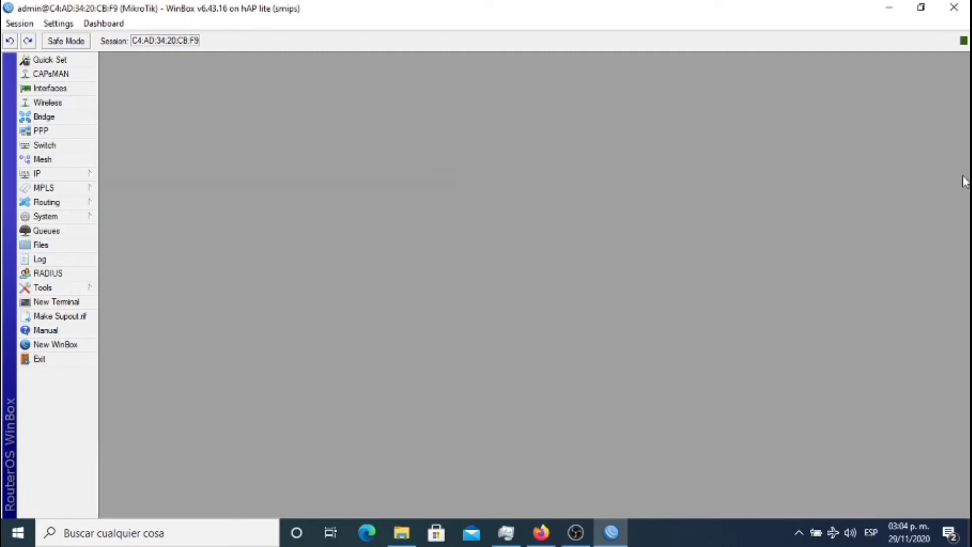
Add the IP address 172.0.0.254/24 to the LAN1 interface and close the address list.
left_click(89, 176)
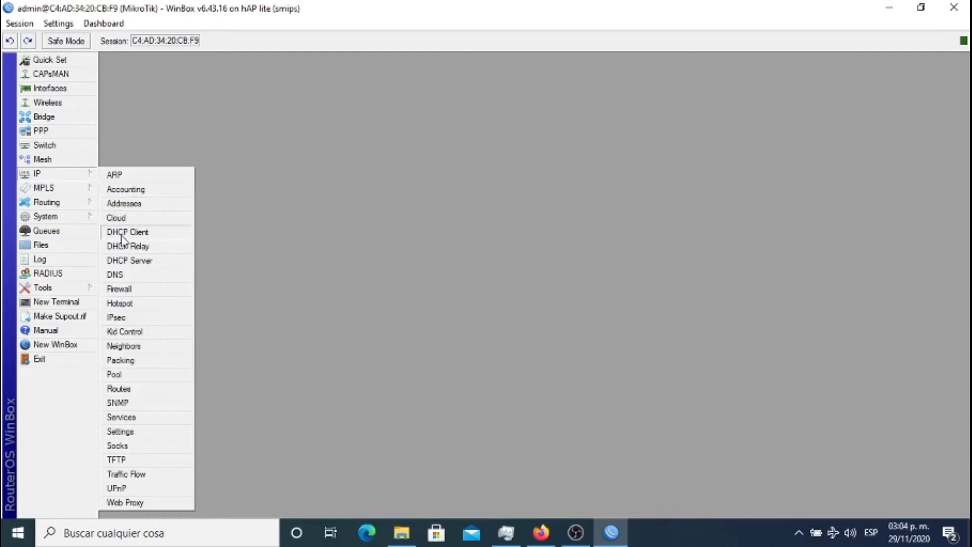
left_click(123, 204)
left_click(427, 188)
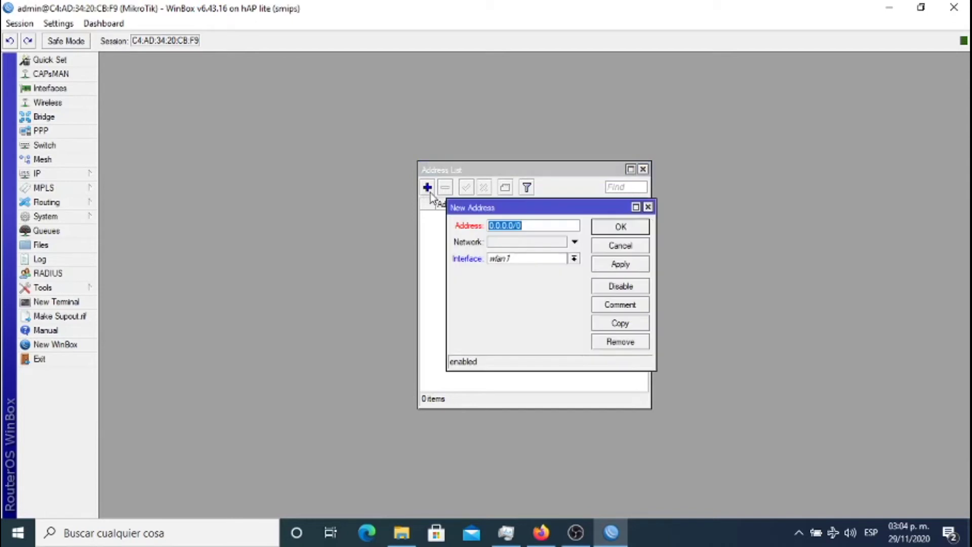
type("172.0.0.25")
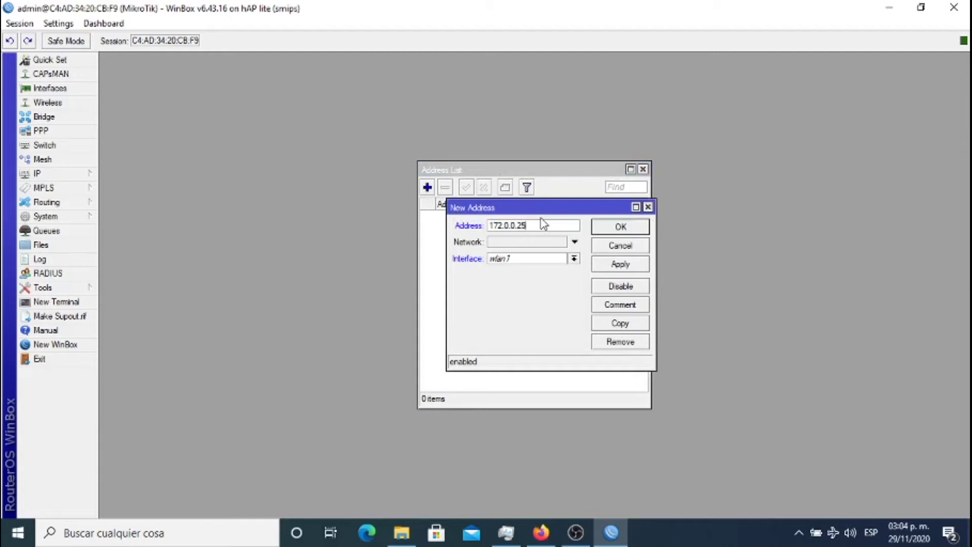
type("4/24")
left_click(574, 259)
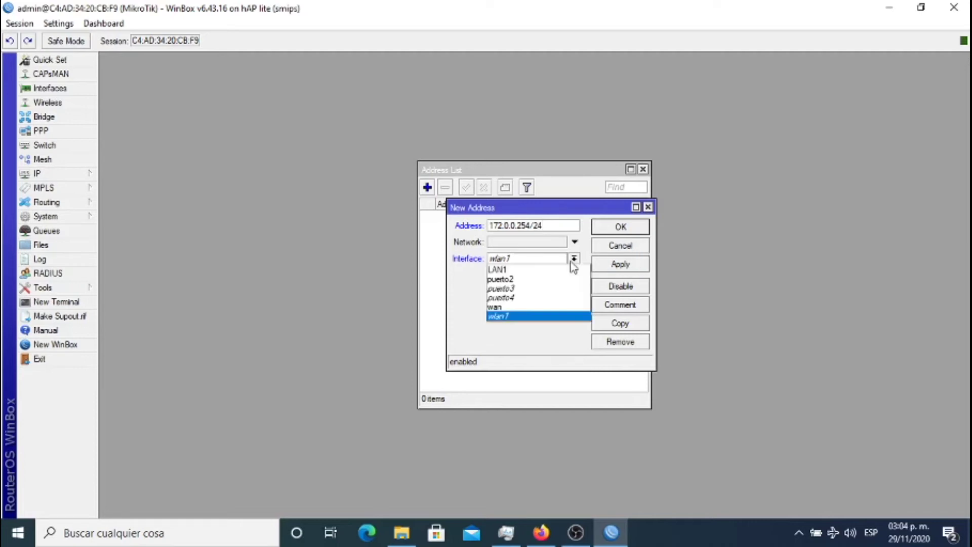
left_click(552, 272)
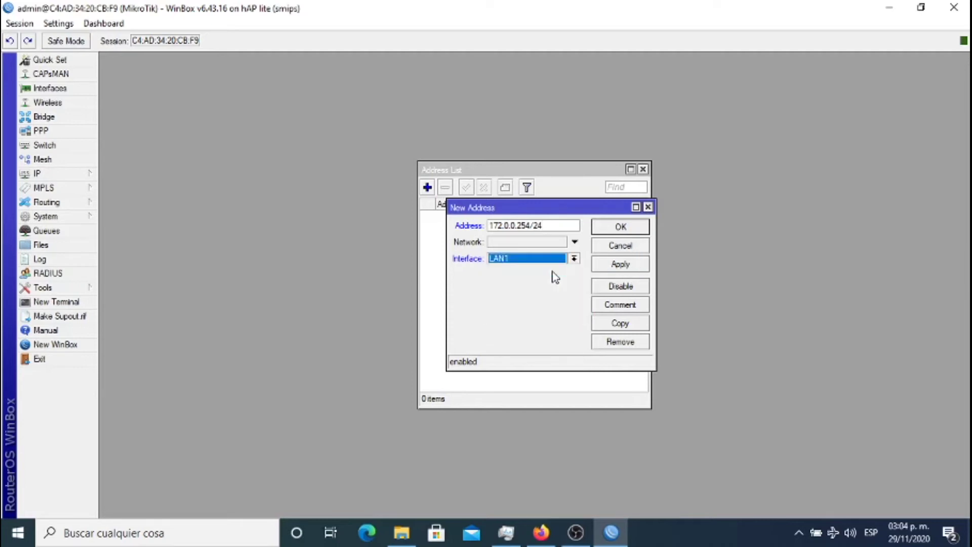
left_click(626, 226)
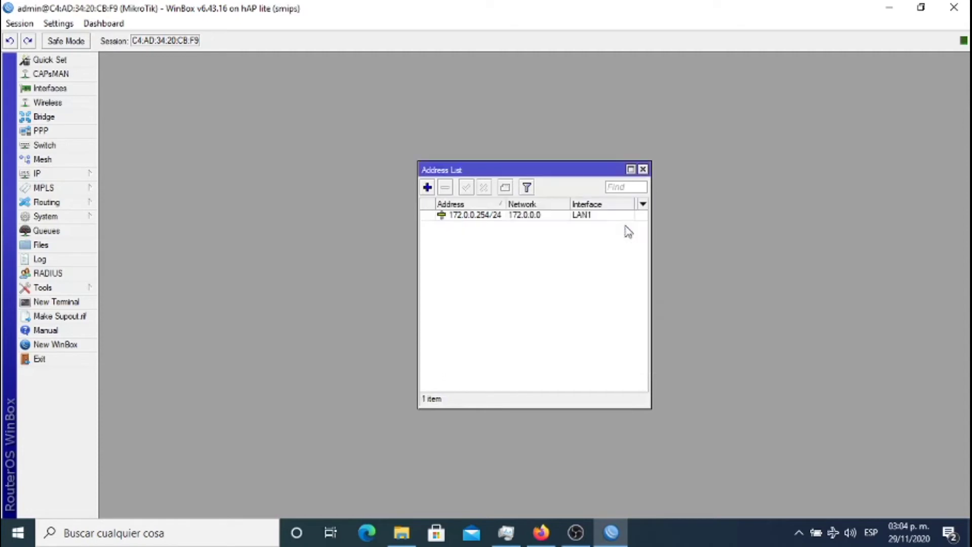
left_click(643, 169)
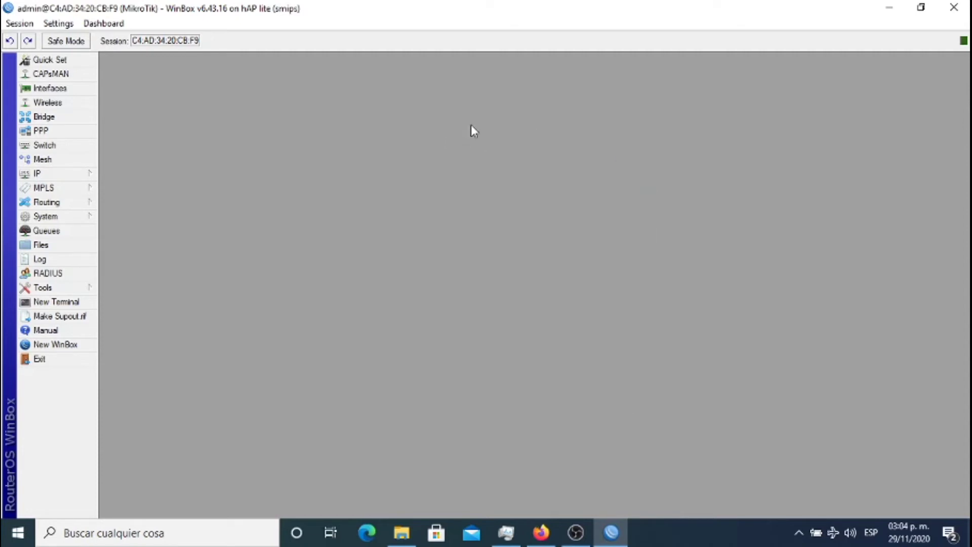
Start the DHCP server setup wizard and select LAN1 as the server interface.
left_click(85, 178)
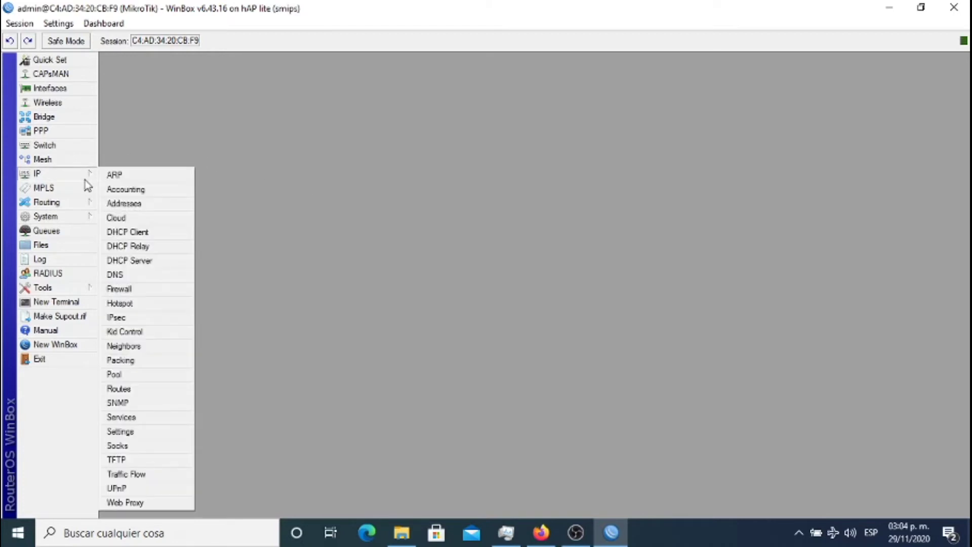
left_click(151, 262)
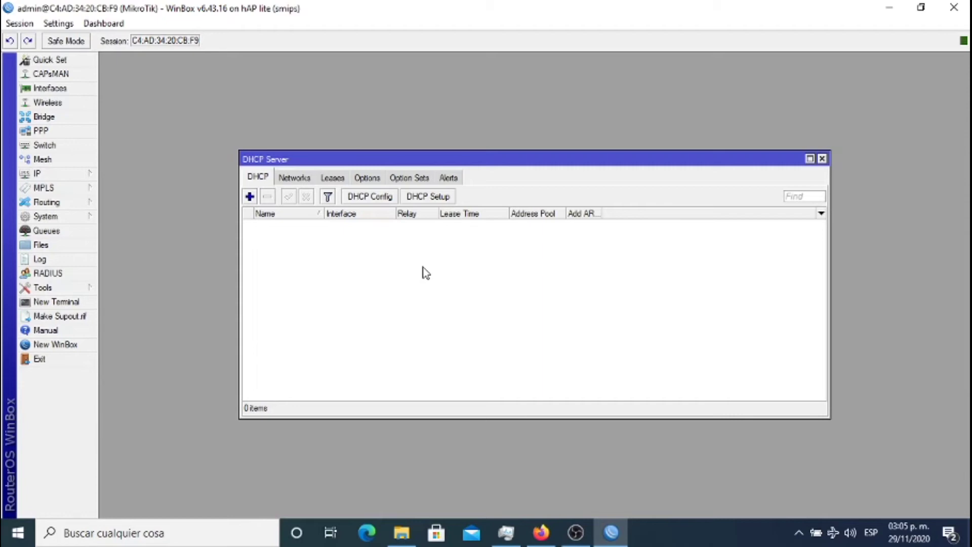
left_click(438, 196)
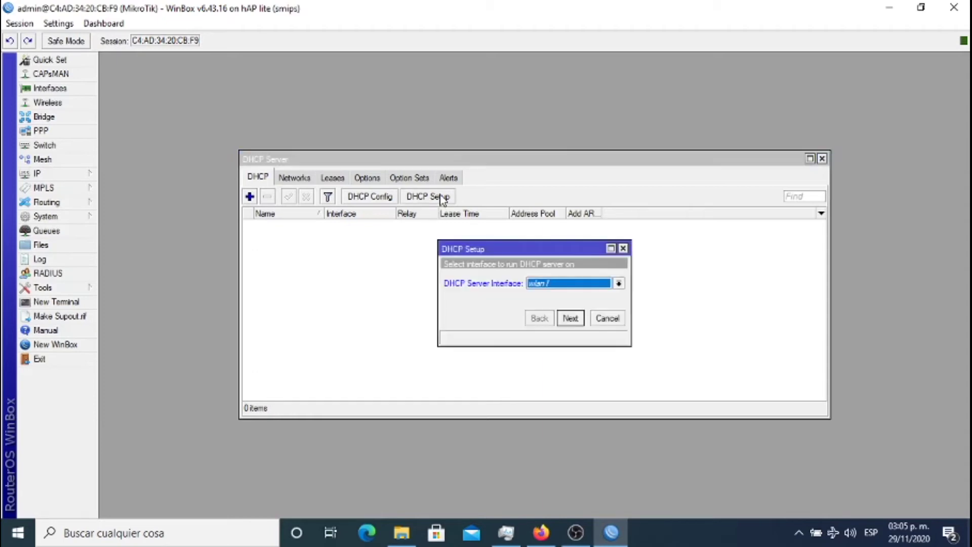
left_click(620, 284)
left_click(599, 294)
left_click(570, 318)
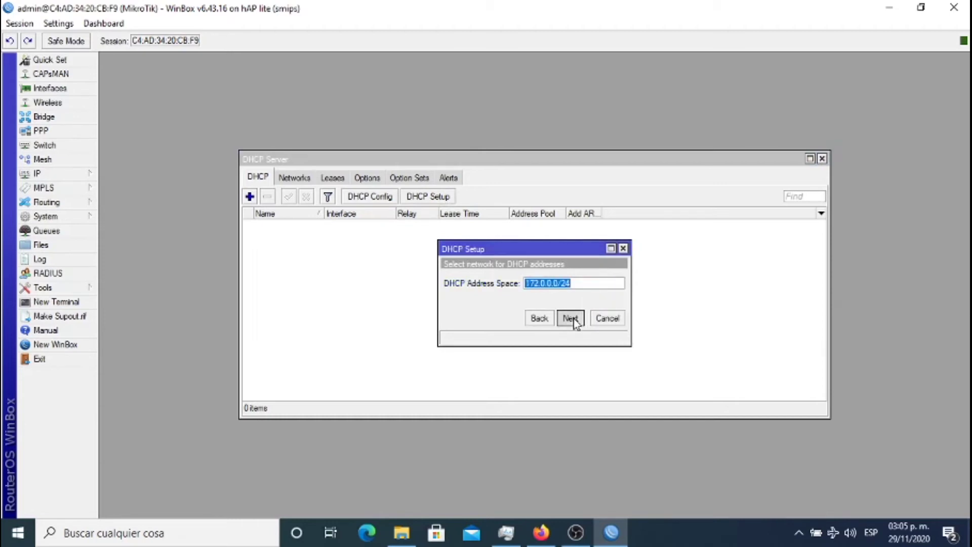
Complete the DHCP setup with network 172.0.0.0/24, pool 172.0.0.1-172.0.0.253, no DNS servers and the other defaults, and close the DHCP server list.
left_click(570, 317)
left_click(570, 317)
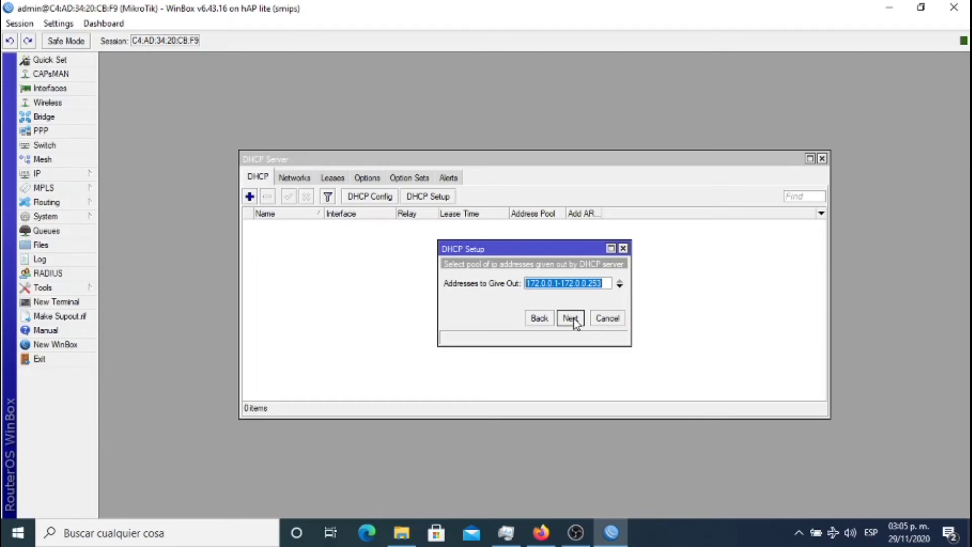
left_click(572, 319)
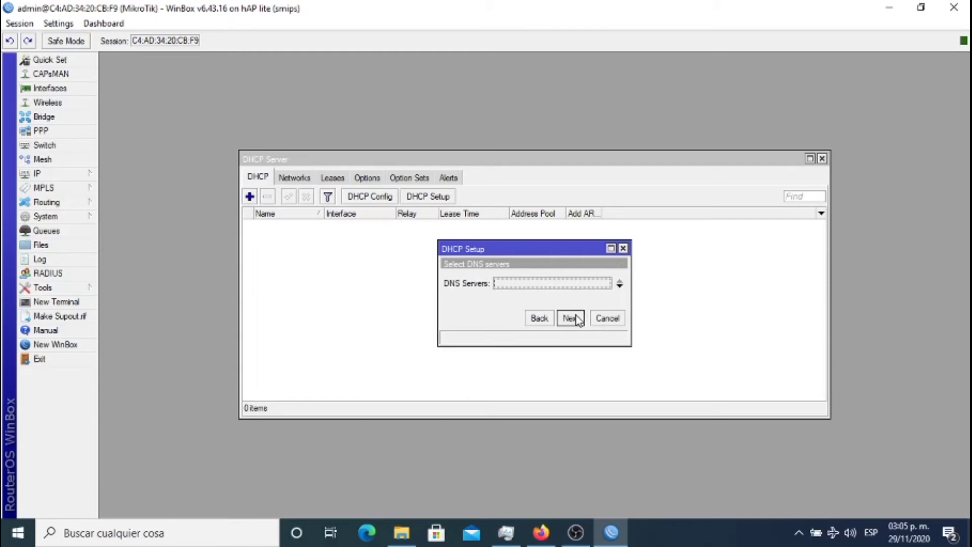
left_click(572, 319)
left_click(573, 318)
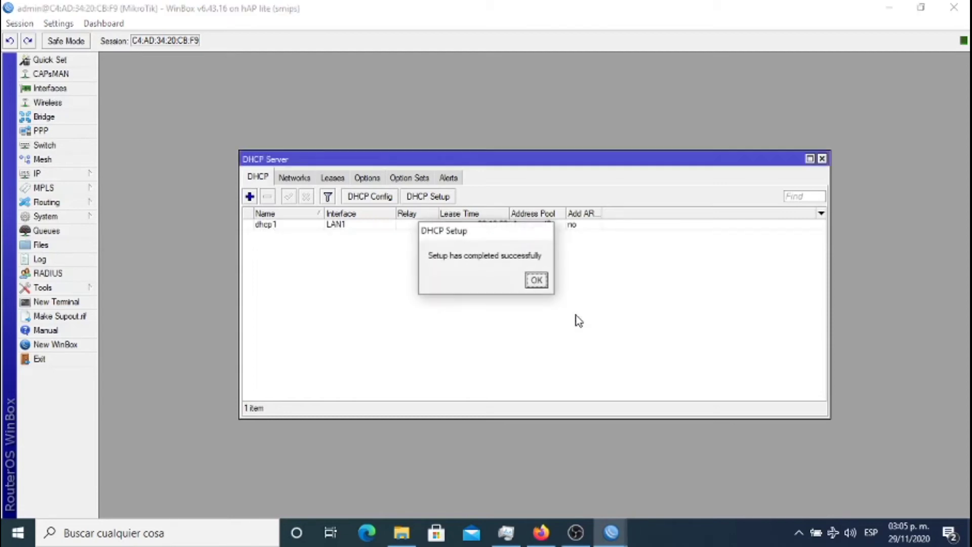
left_click(537, 281)
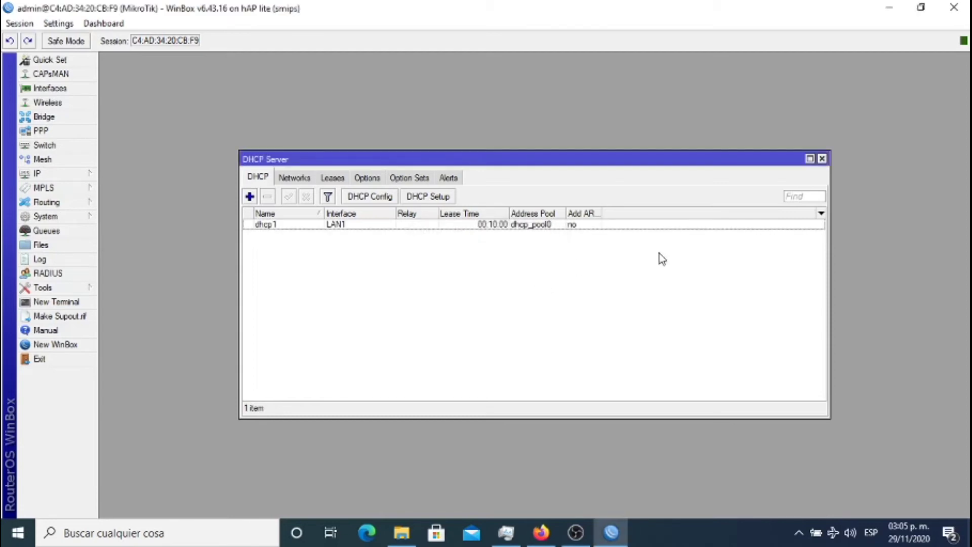
left_click(822, 159)
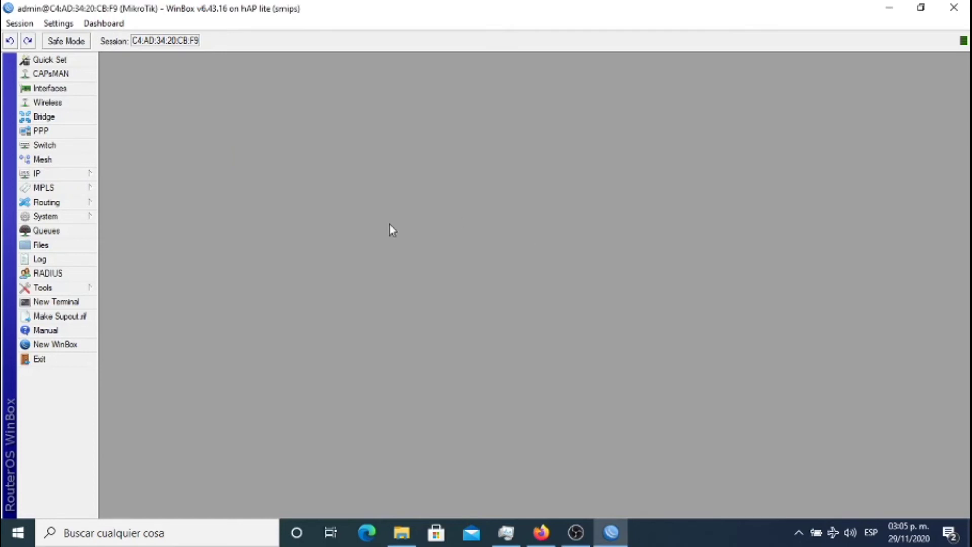
left_click(76, 117)
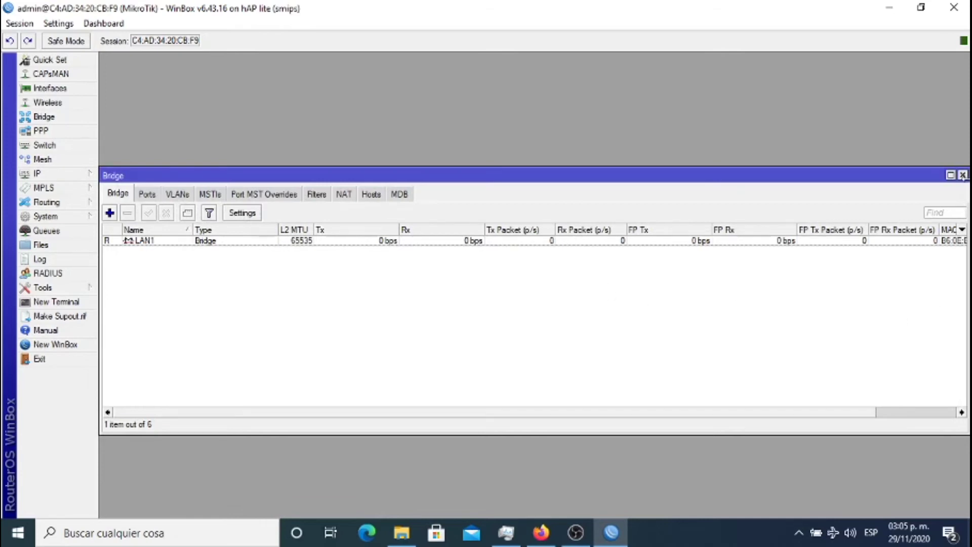
left_click(962, 175)
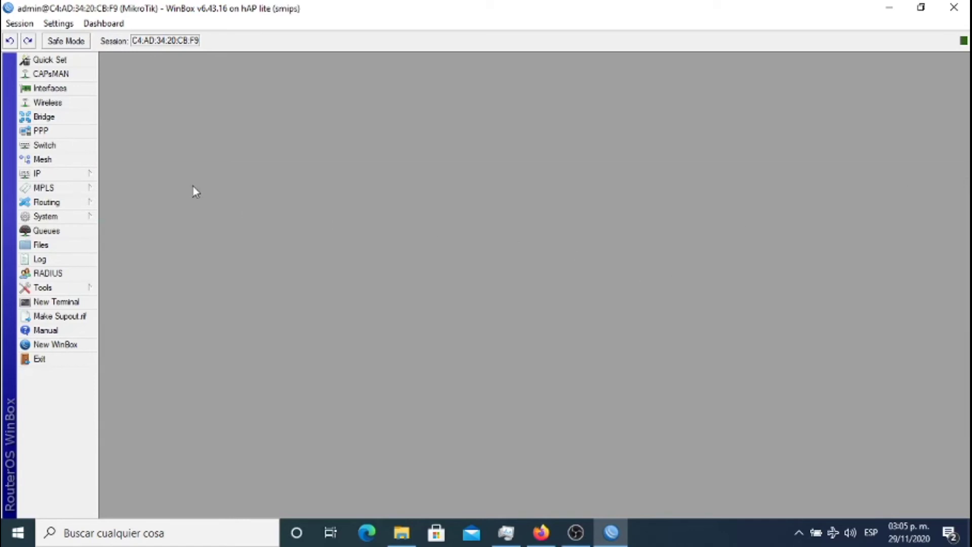
Add a DHCP client on the wan interface with peer DNS, peer NTP and default route enabled, and close the client list.
left_click(89, 173)
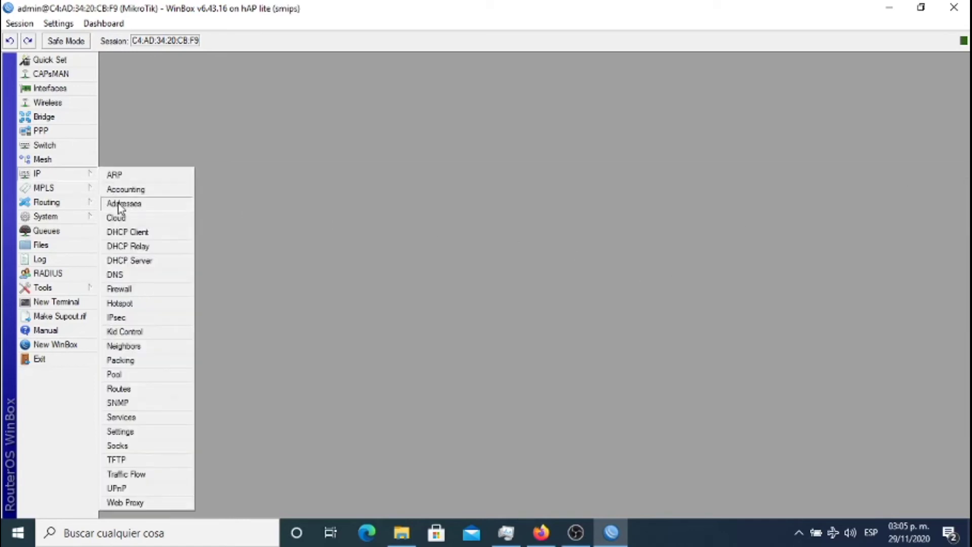
left_click(128, 231)
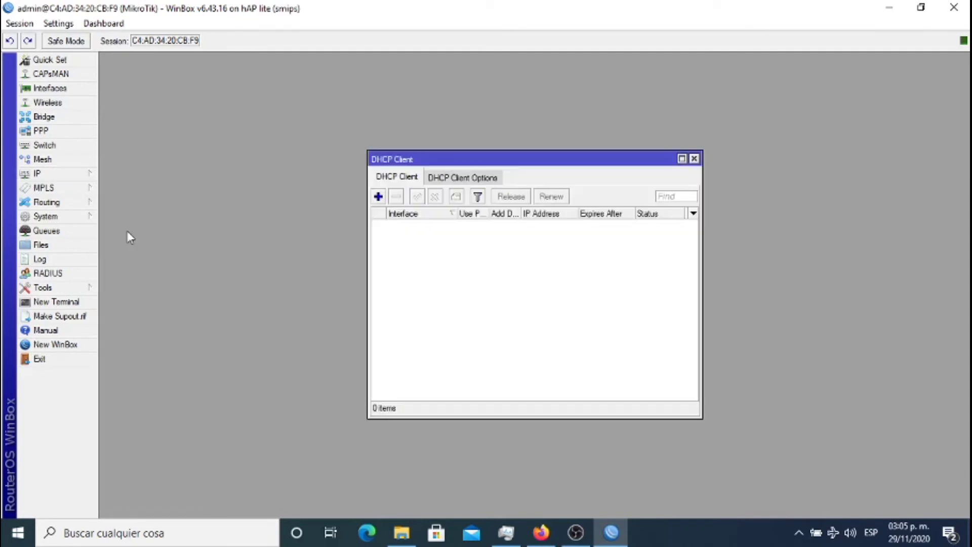
left_click(378, 197)
left_click(545, 220)
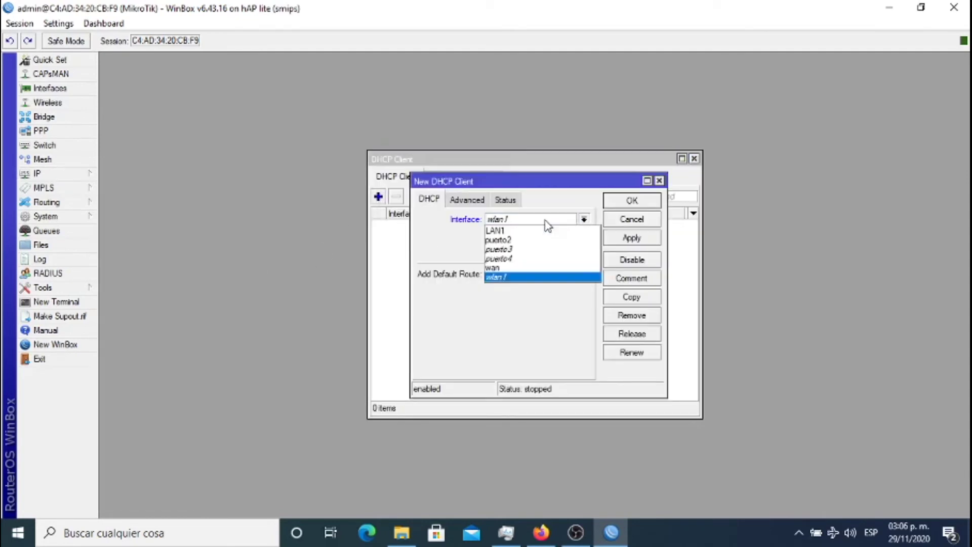
left_click(527, 268)
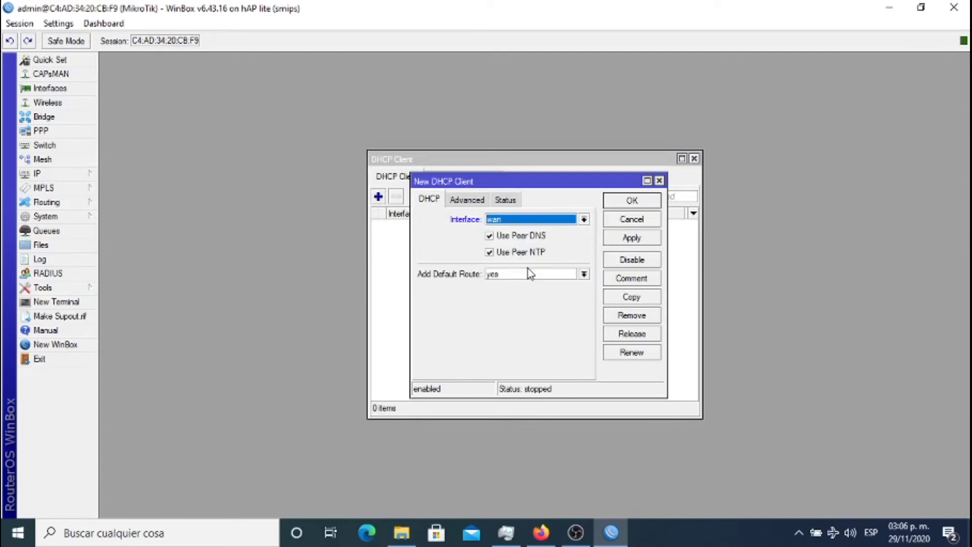
left_click(630, 200)
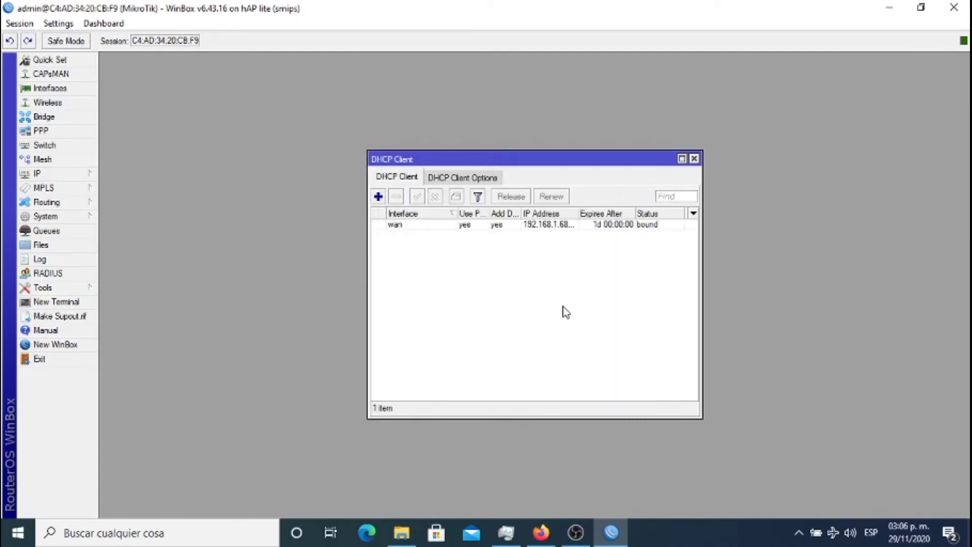
left_click(694, 159)
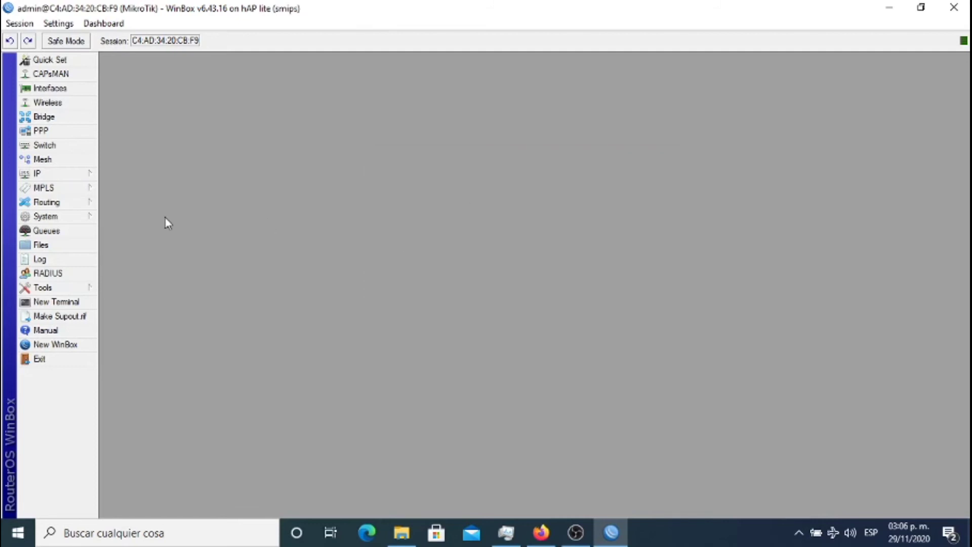
Add a firewall NAT rule on the srcnat chain with the masquerade action and close the firewall window.
left_click(83, 177)
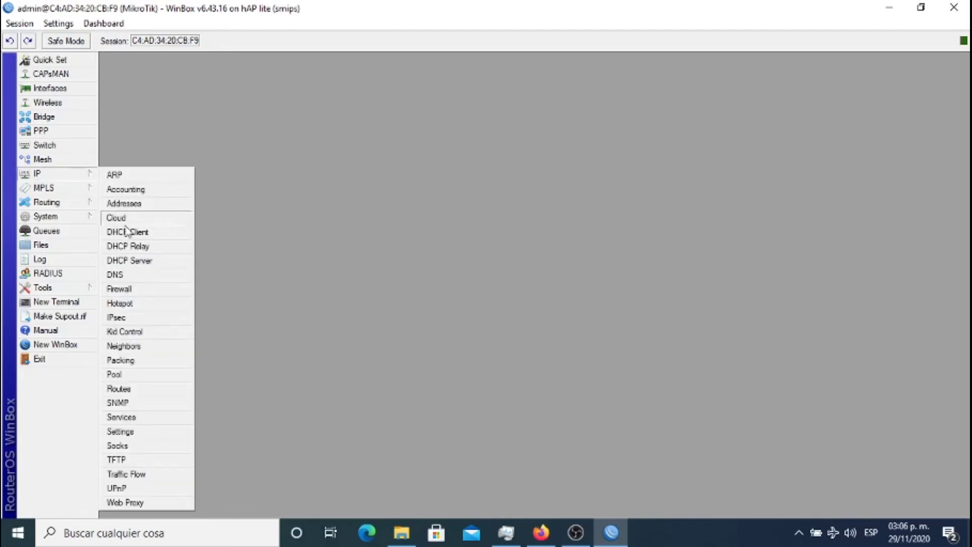
left_click(138, 287)
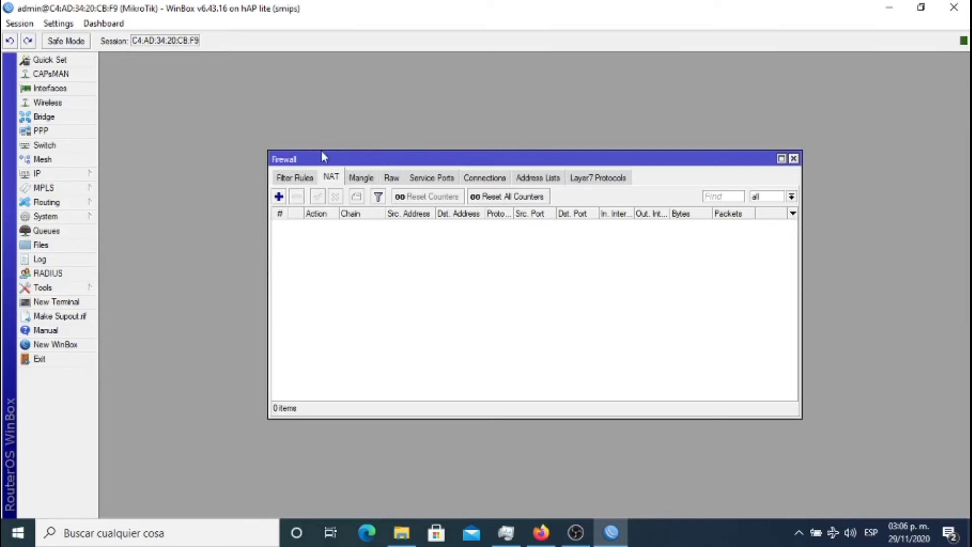
left_click(279, 197)
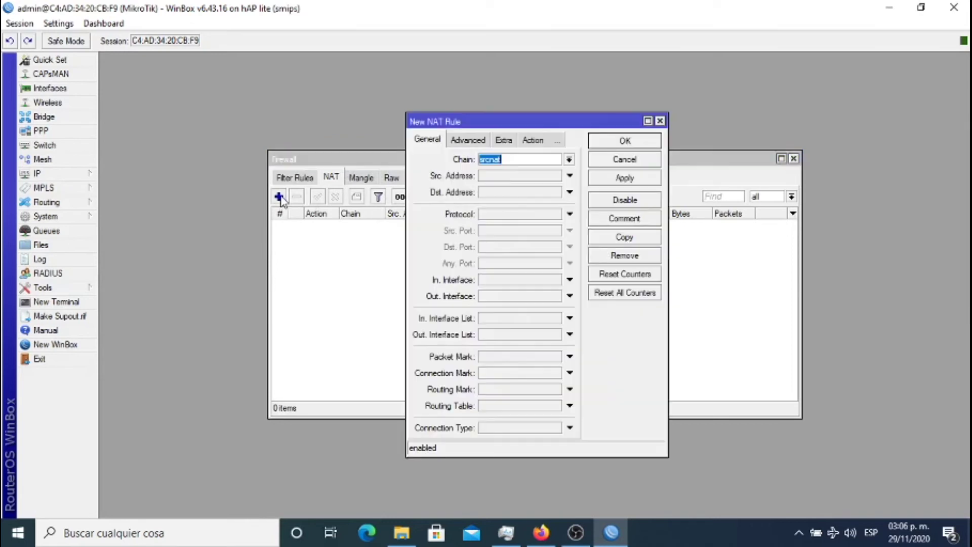
left_click(468, 140)
left_click(503, 140)
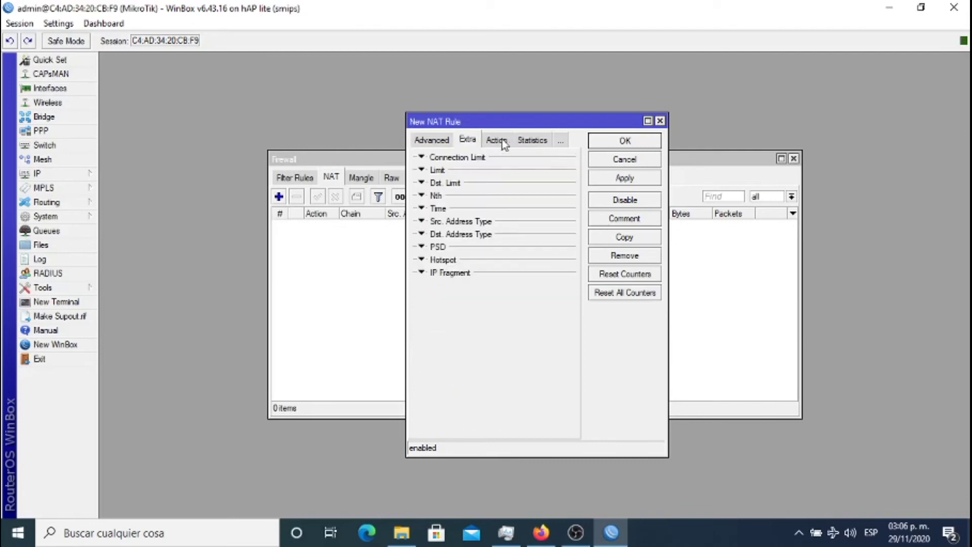
left_click(504, 140)
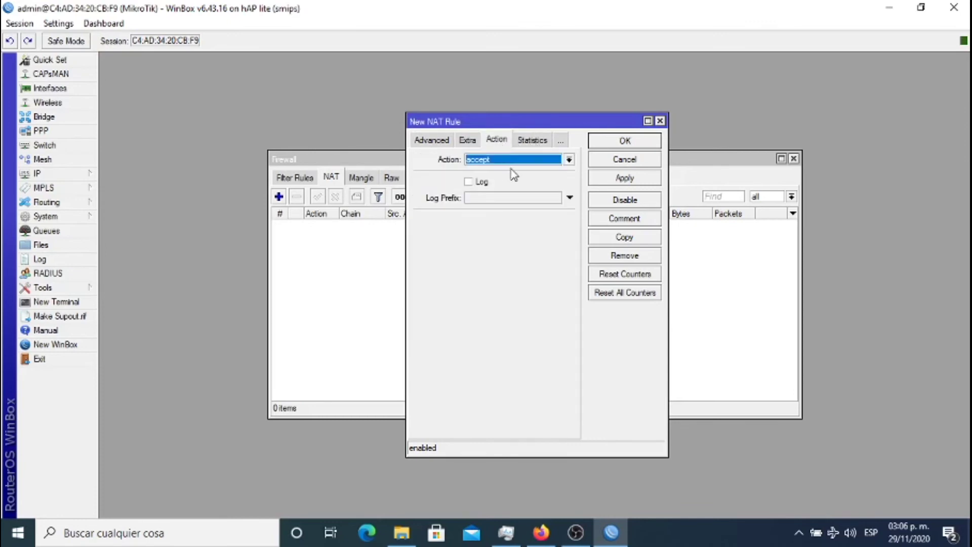
left_click(513, 161)
left_click(511, 226)
left_click(624, 144)
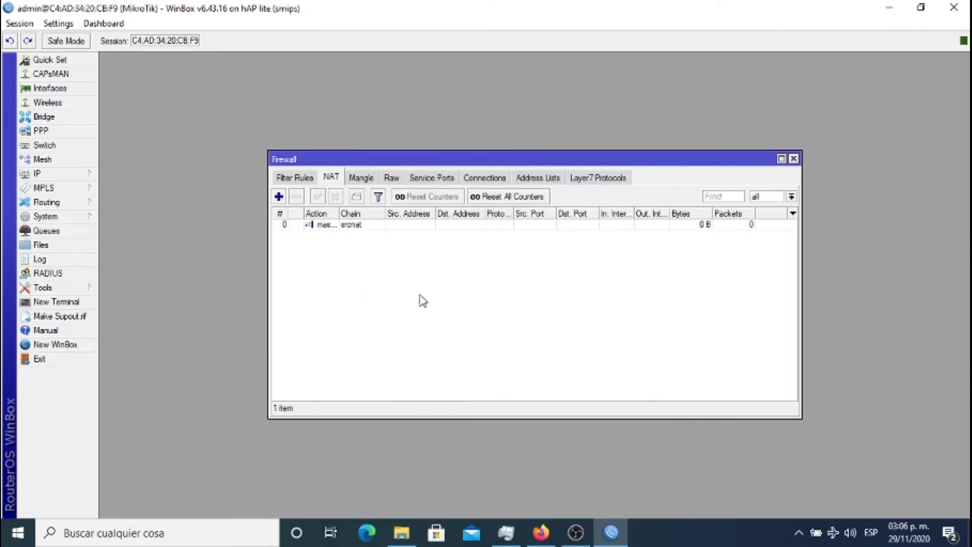
left_click(793, 158)
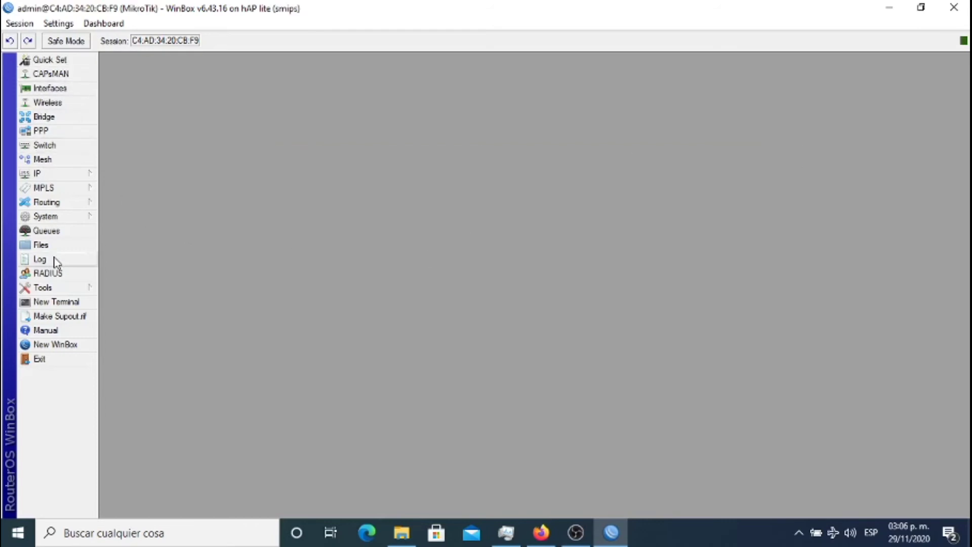
Add puerto2 as a port of the LAN1 bridge.
left_click(72, 123)
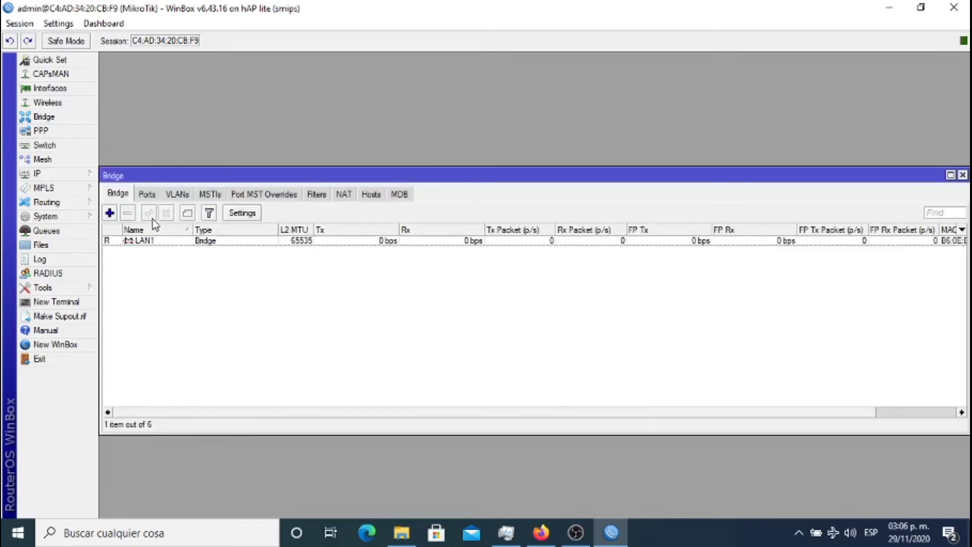
left_click(147, 195)
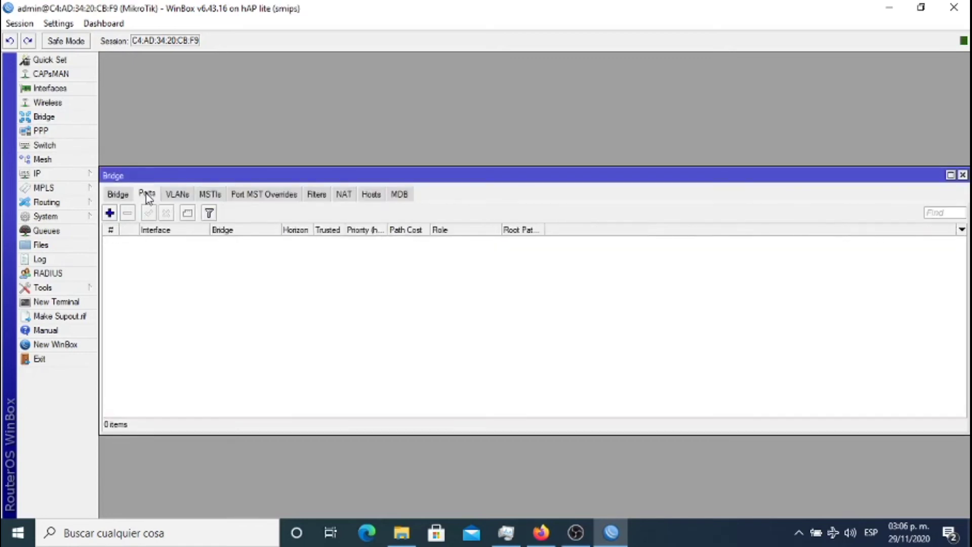
left_click(110, 213)
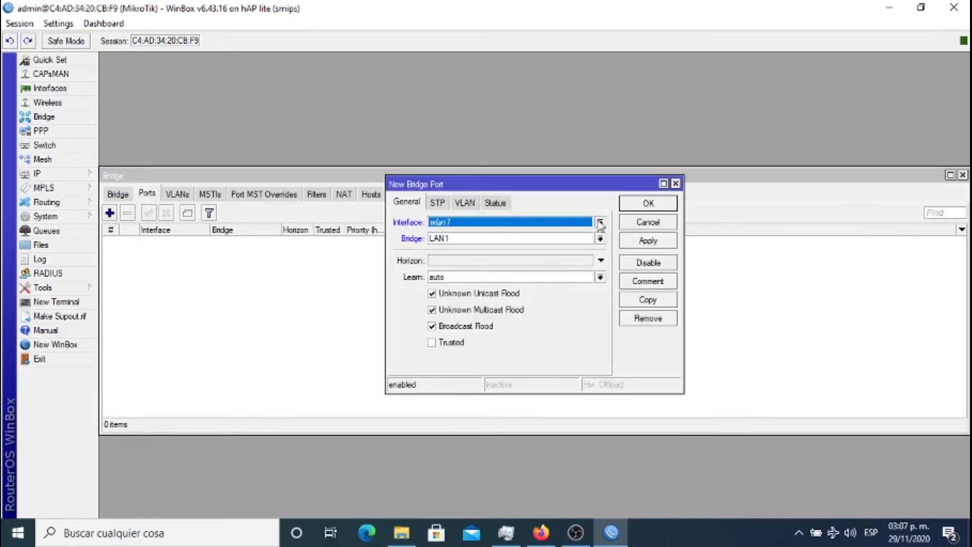
left_click(600, 223)
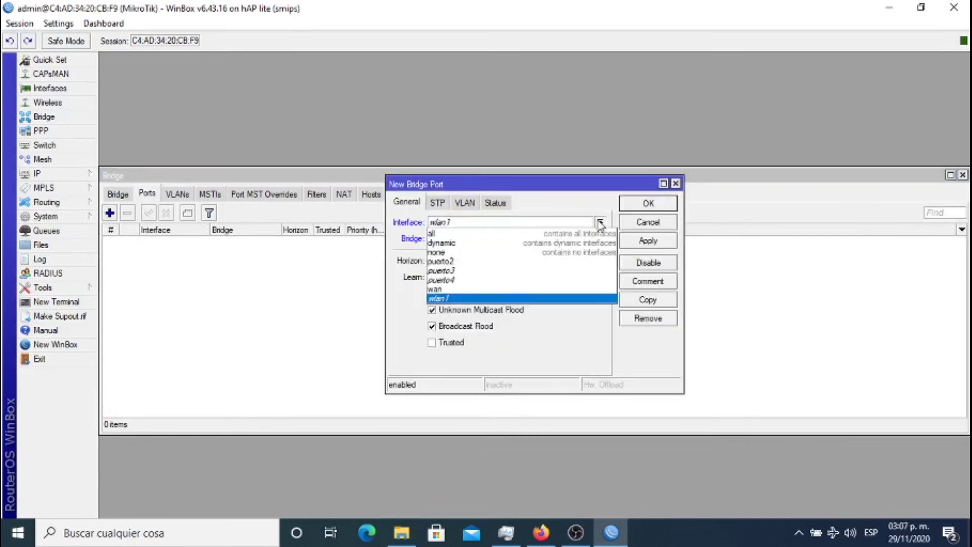
left_click(538, 261)
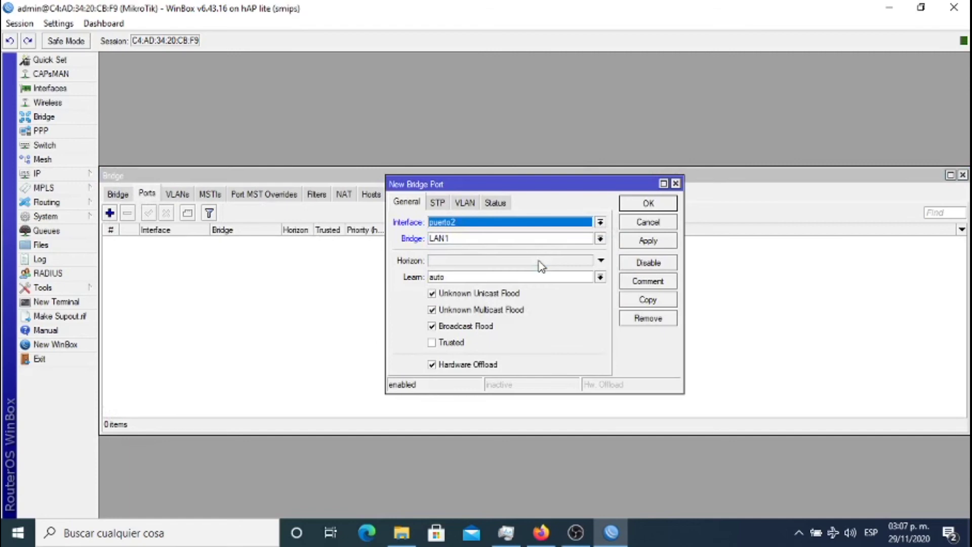
left_click(650, 205)
Add puerto3 as a port of the LAN1 bridge.
left_click(110, 213)
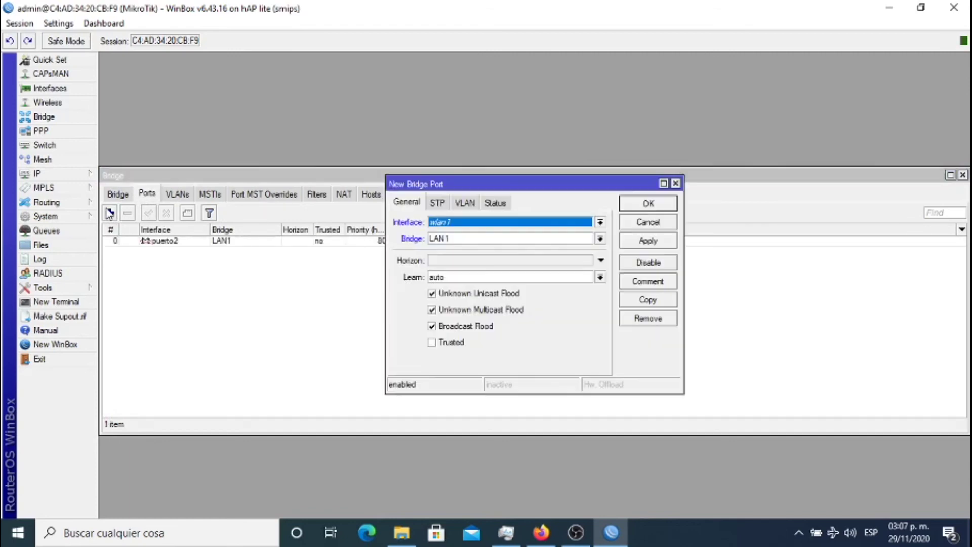
left_click(519, 219)
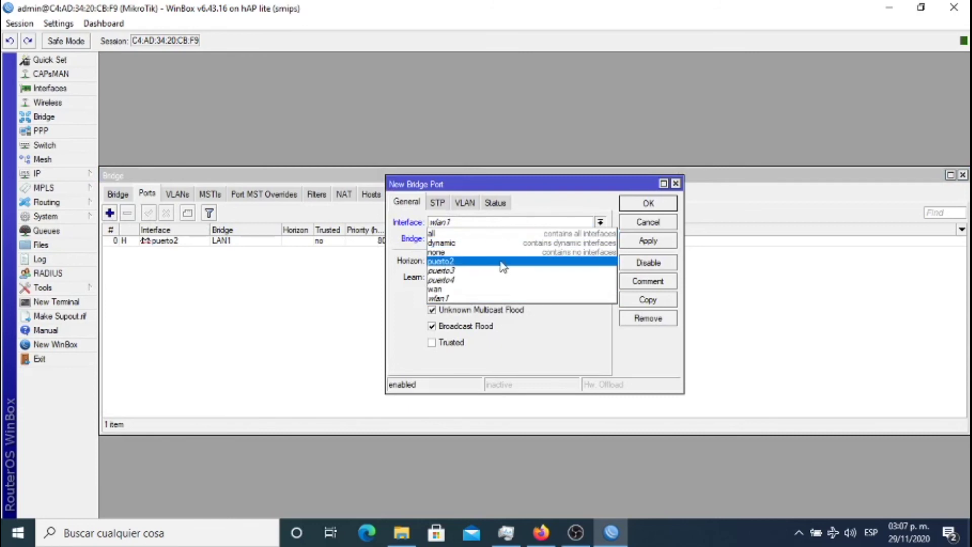
left_click(502, 270)
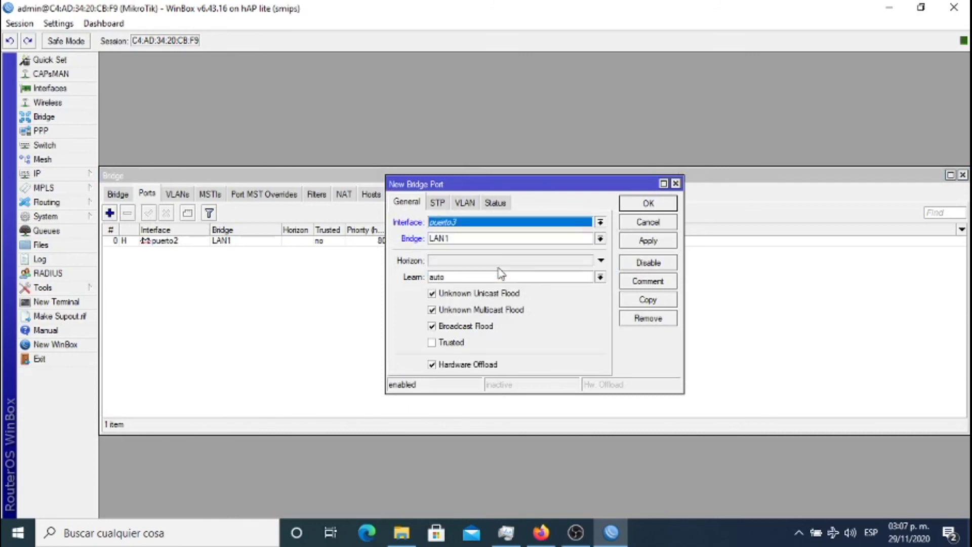
left_click(644, 207)
Add puerto4 as a port of the LAN1 bridge and close the bridge window.
left_click(110, 212)
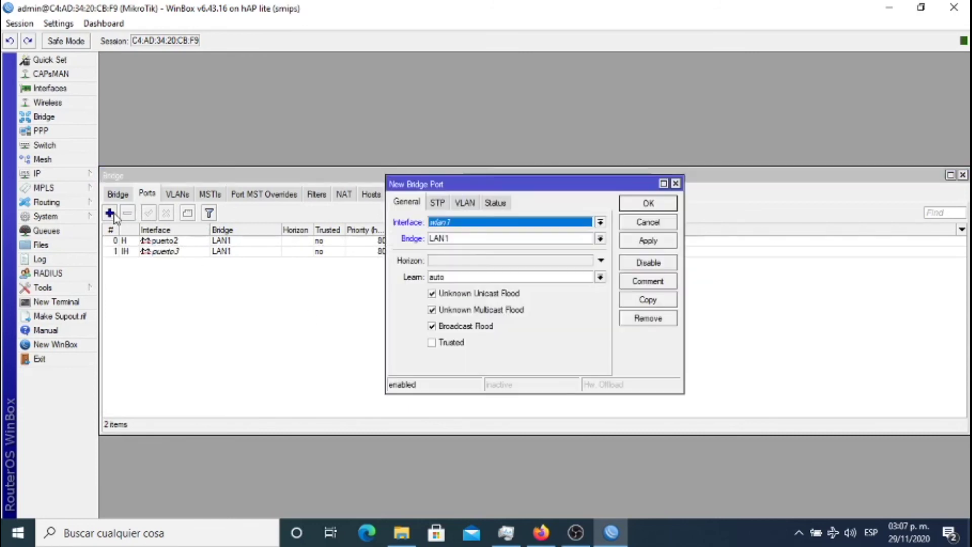
left_click(469, 224)
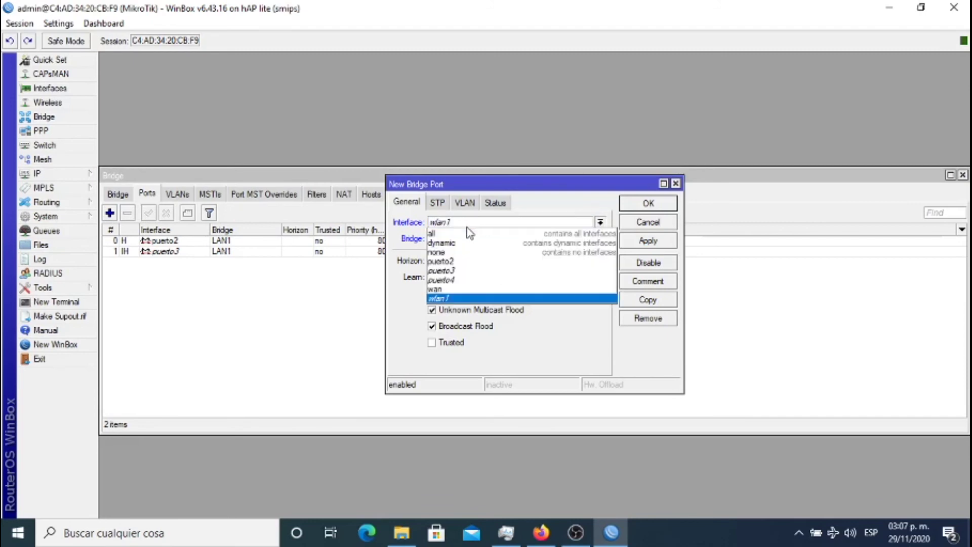
left_click(466, 281)
left_click(648, 204)
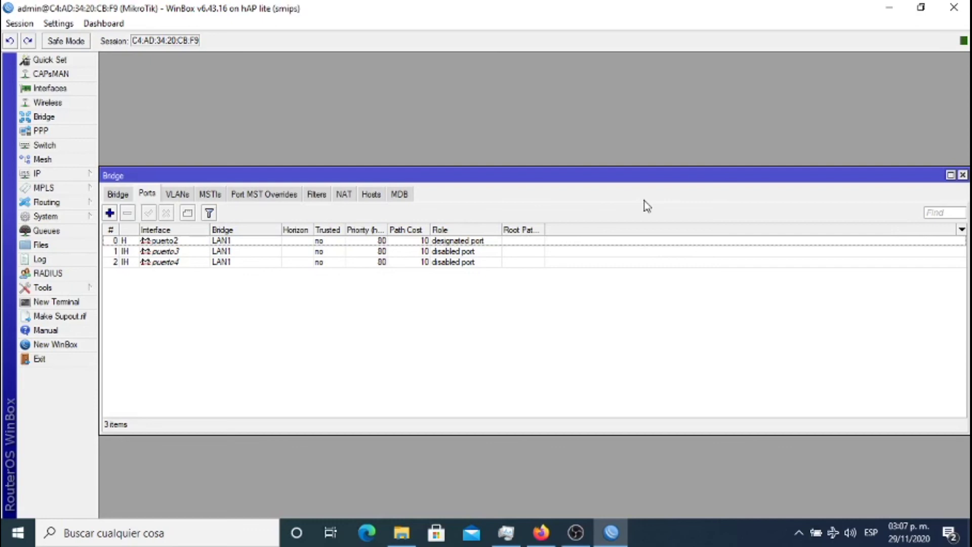
left_click(962, 175)
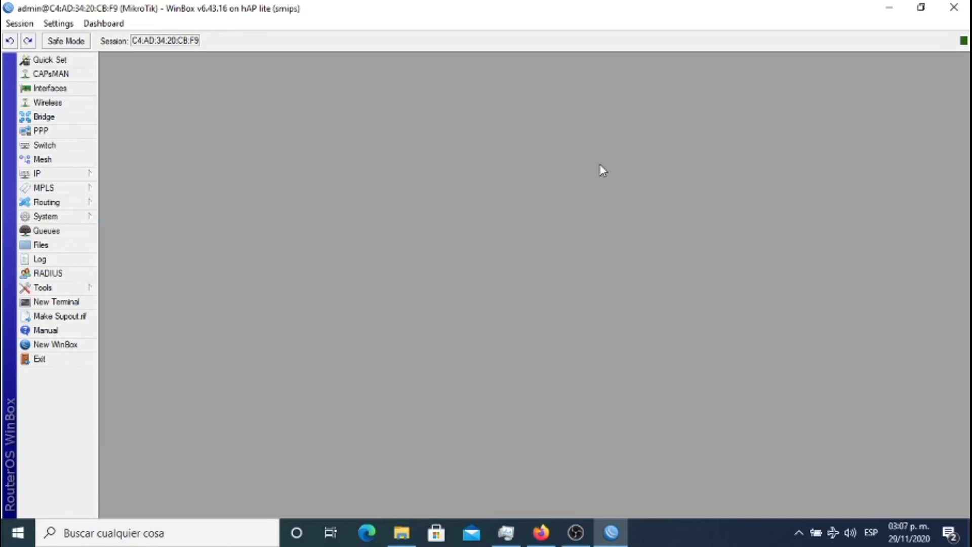